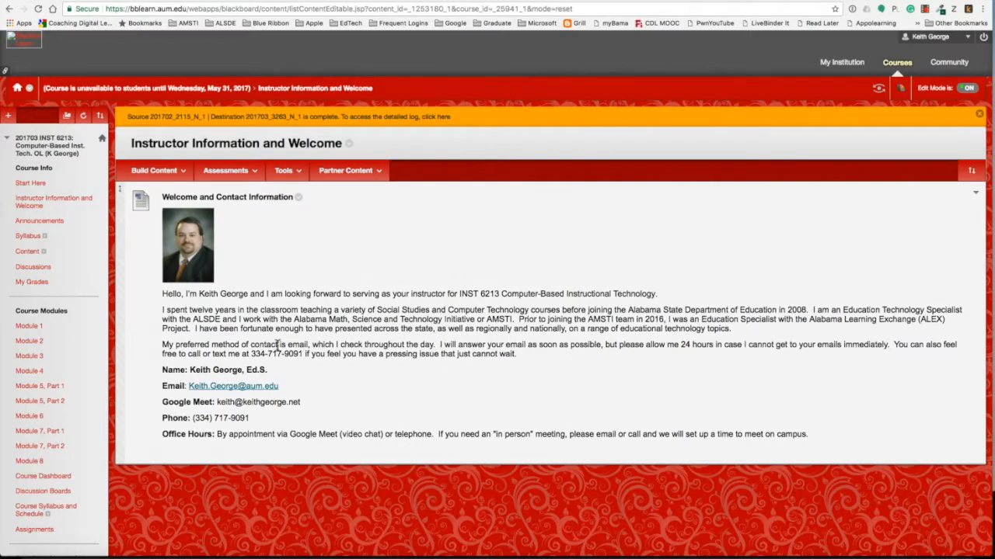
- Open the LiveText Portfolio Setup item in the course's Start Here area and look over its content and options
click(28, 185)
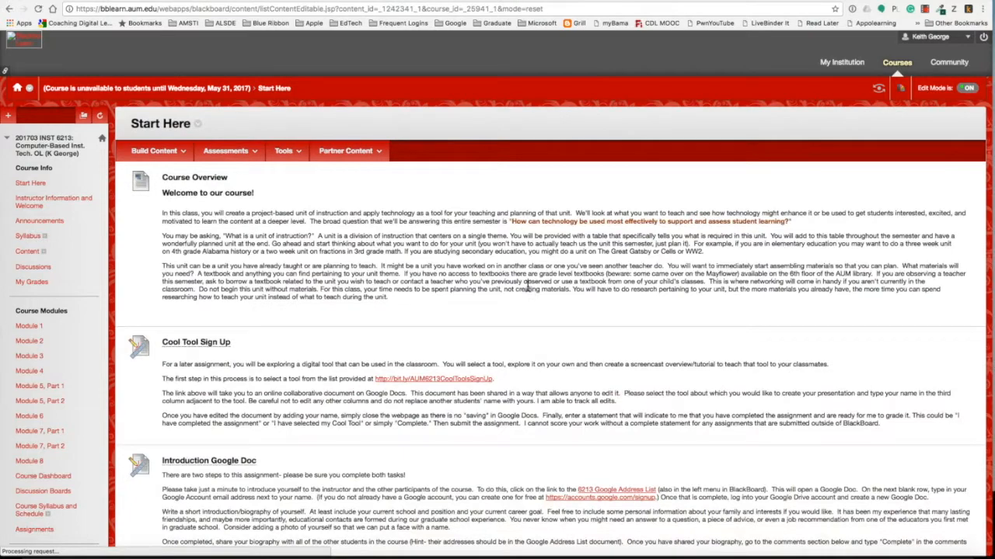
scroll(296, 280, down, 5)
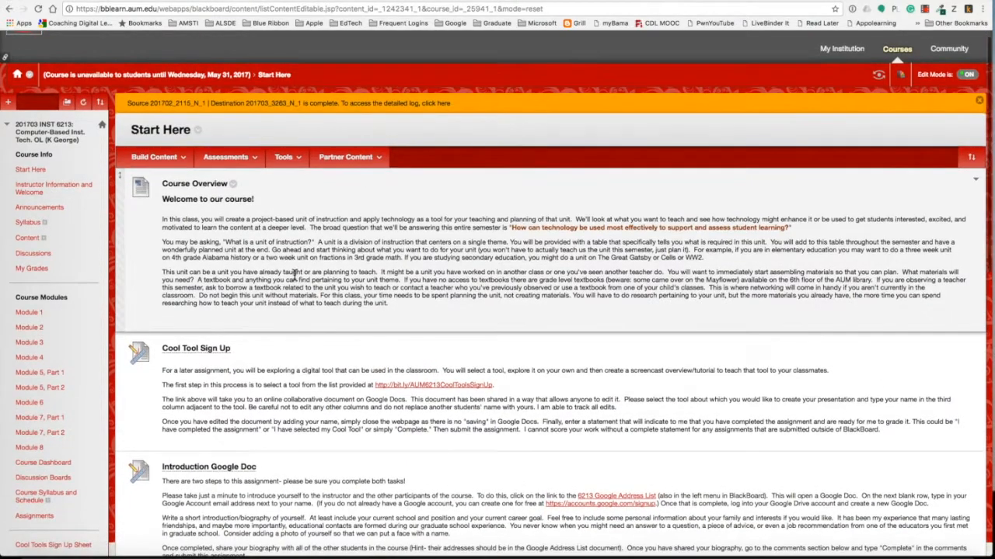
scroll(294, 275, down, 4)
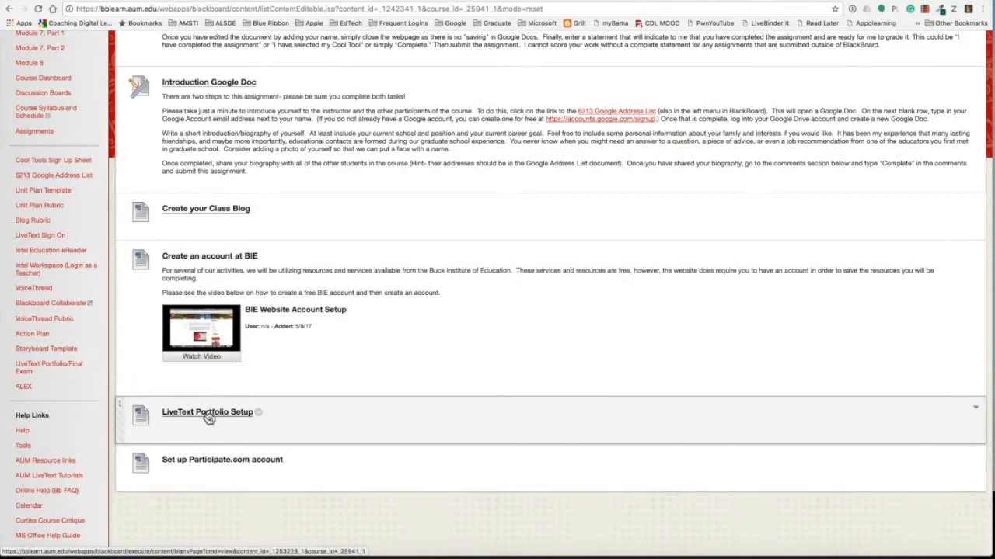
click(208, 418)
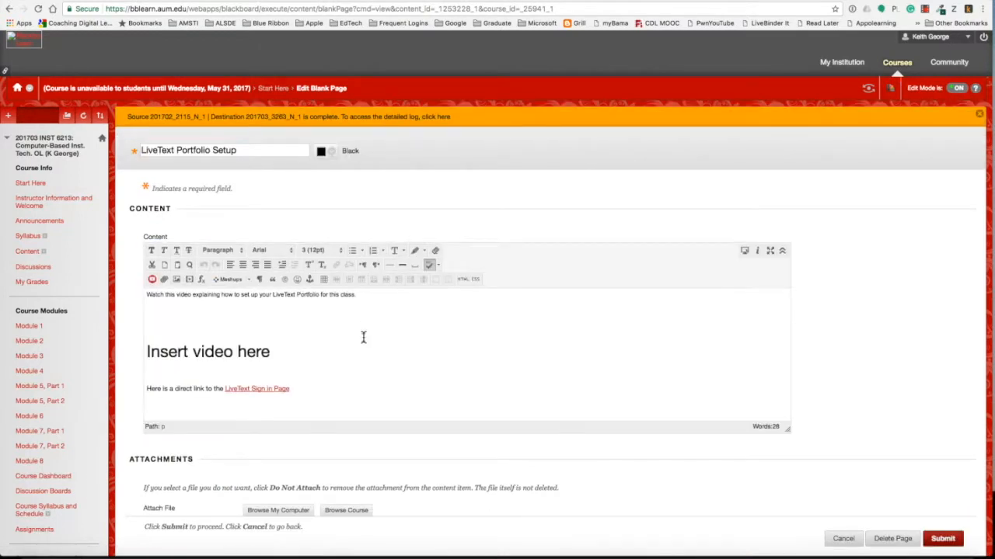
scroll(363, 337, down, 5)
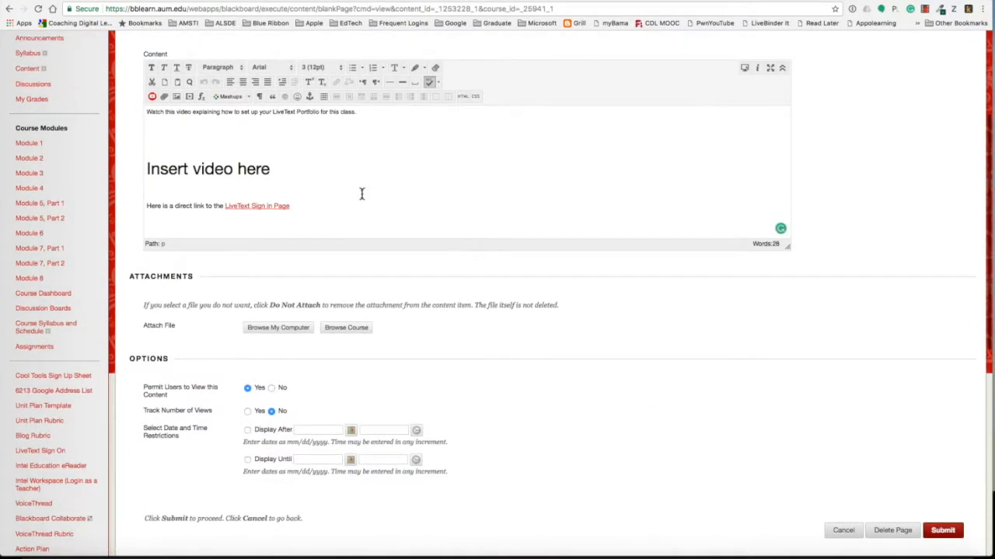
scroll(362, 194, up, 2)
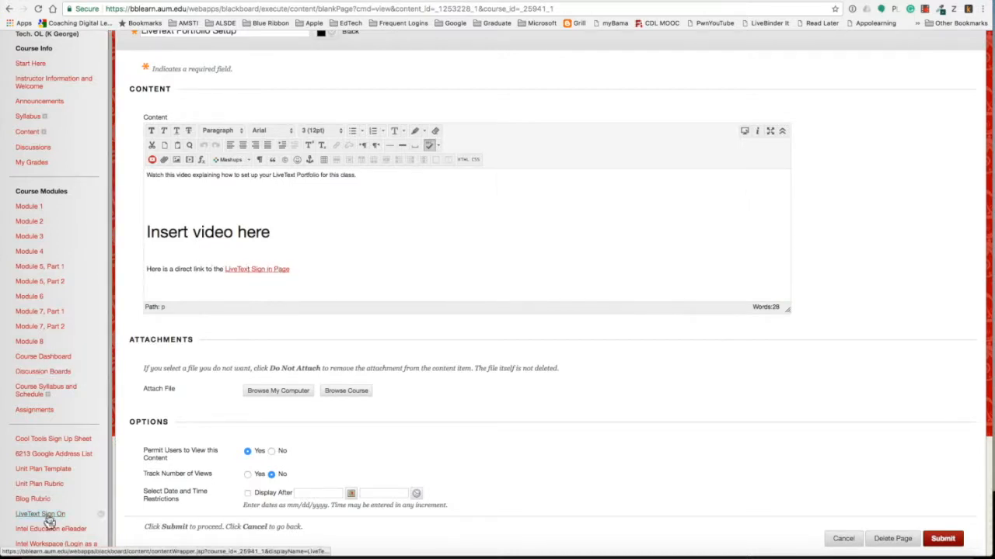
- Go to LiveText Sign On from the course links and open the FNDS 6213 Computer-based Instructional Technology project in LiveText Docs
scroll(39, 517, down, 5)
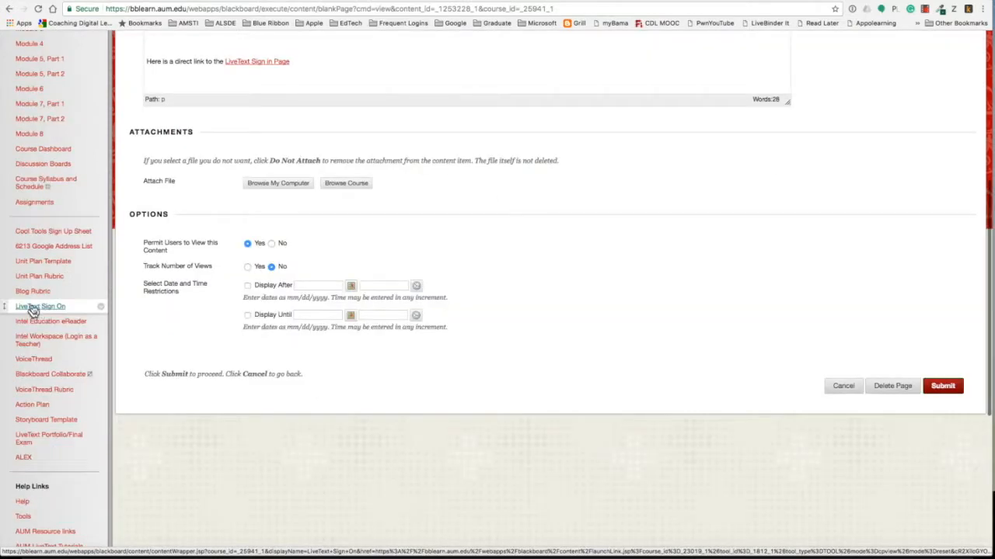
click(36, 310)
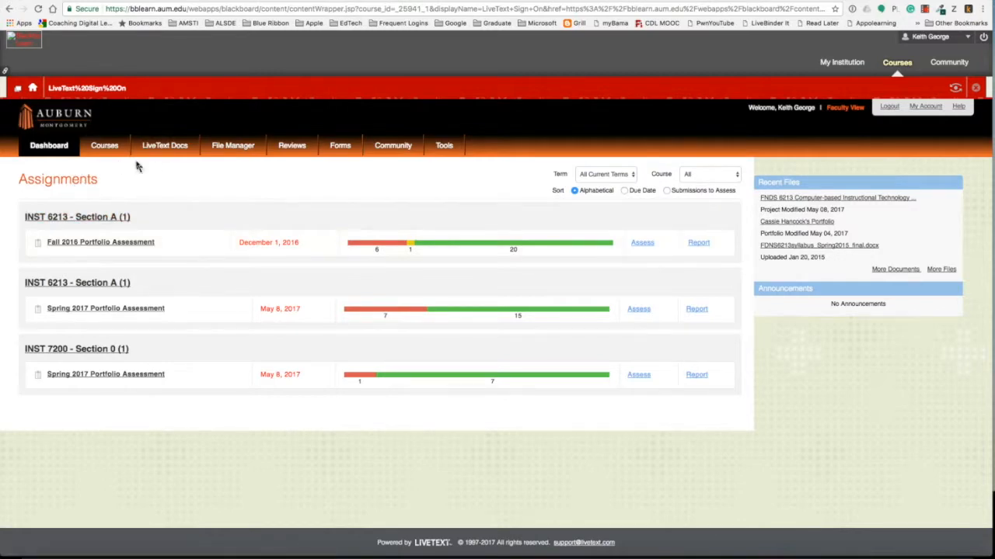
click(163, 148)
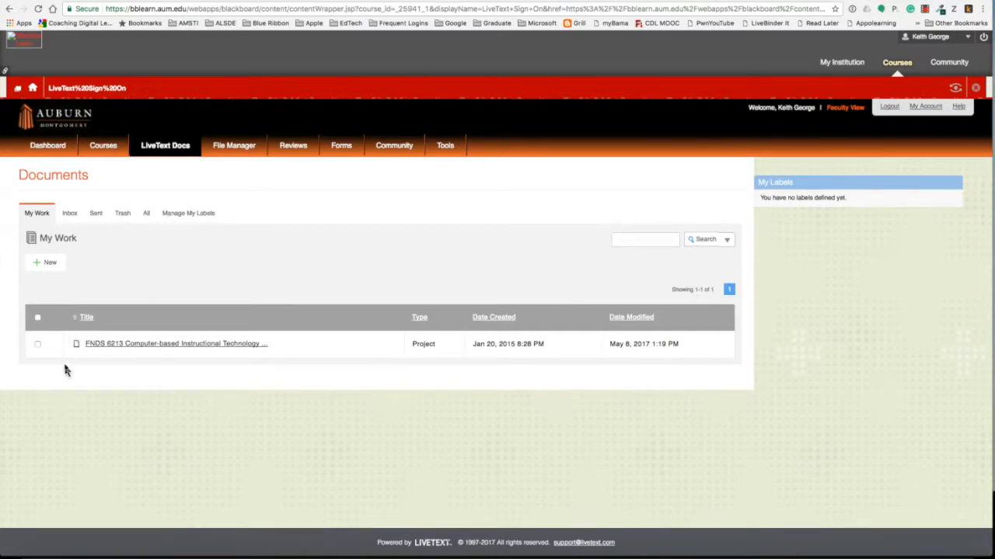
click(129, 347)
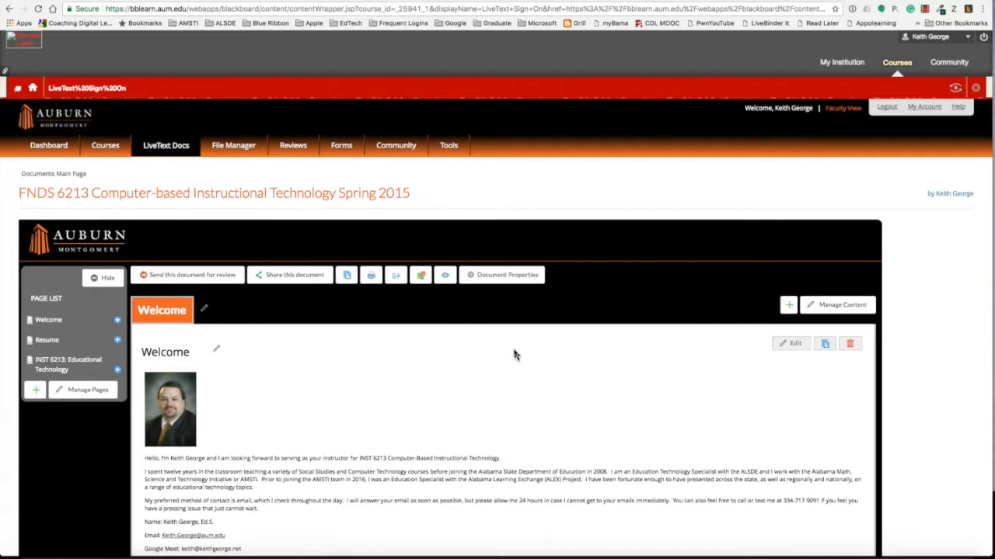
- Look over the portfolio's Welcome page and open the INST 6213: Educational Technology page
scroll(415, 355, down, 2)
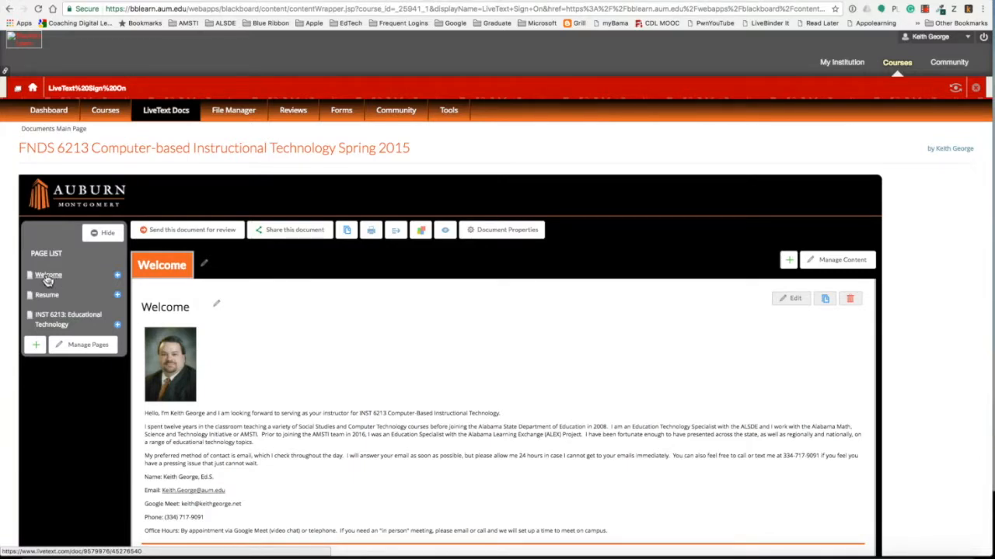
scroll(358, 327, down, 2)
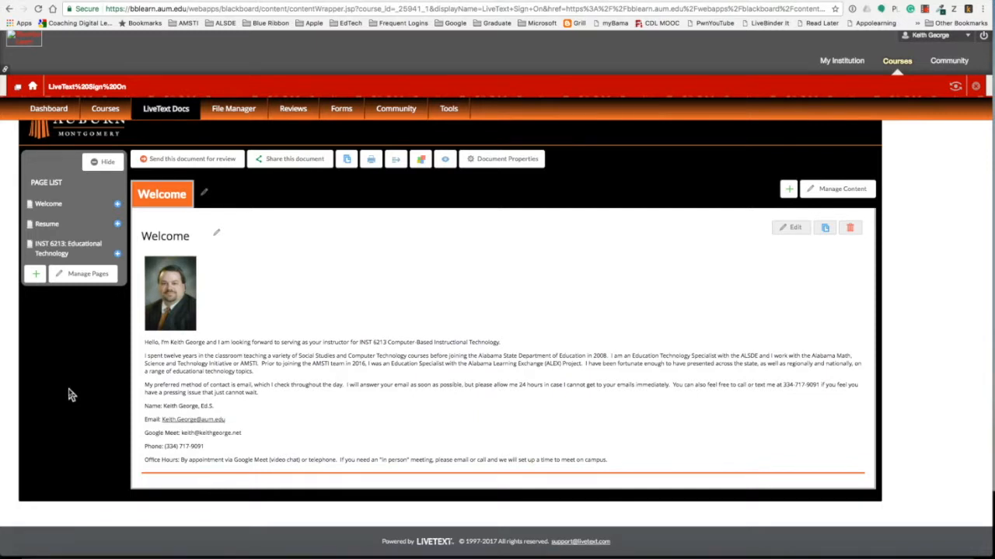
click(35, 279)
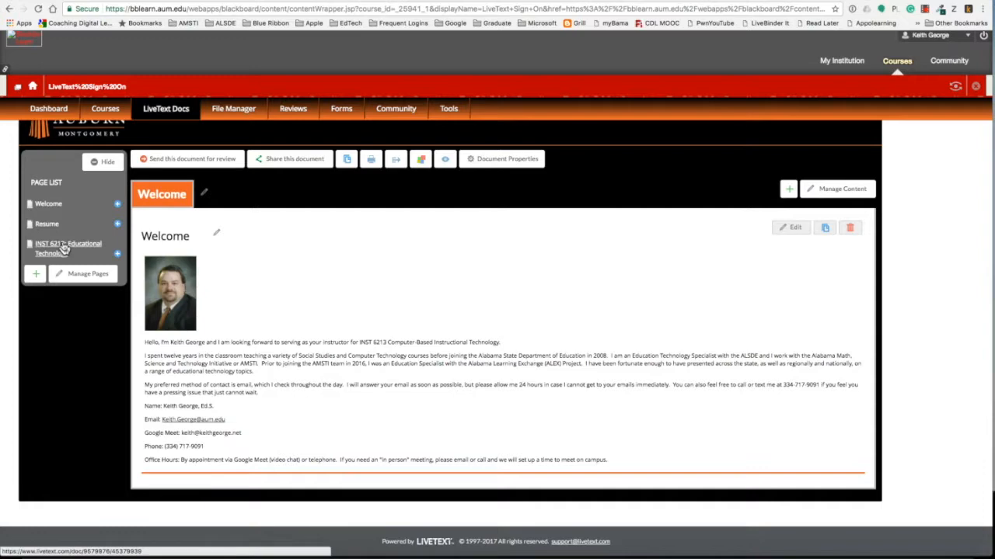
click(65, 247)
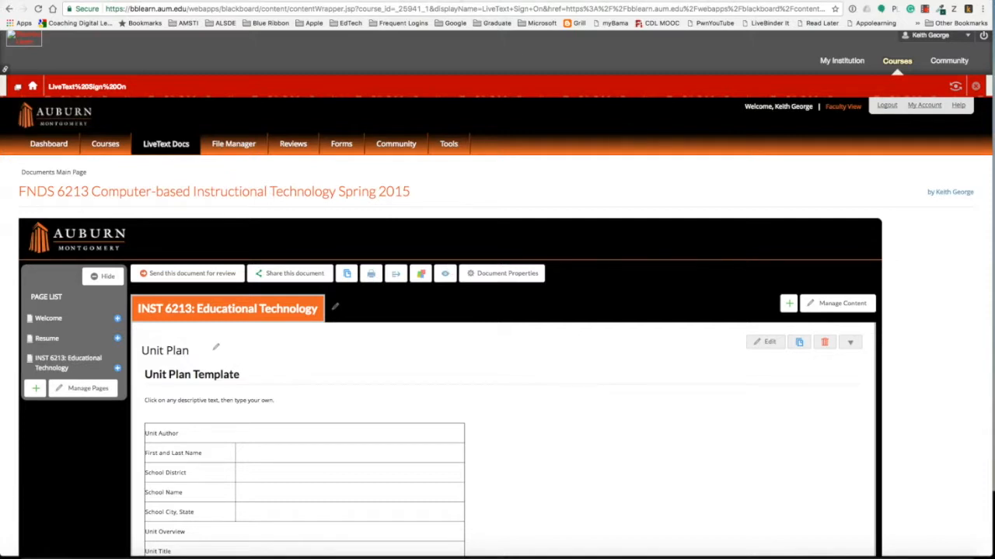
- Switch to the AUM INST 6213 LiveText Final Exam document in Google Docs and read the required portfolio pages and sections
click(432, 1)
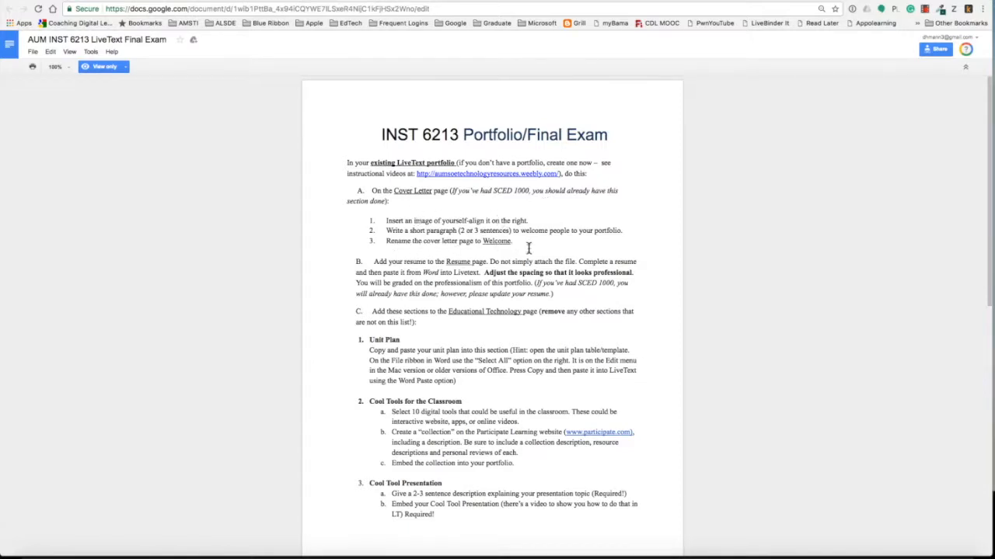
scroll(417, 266, down, 2)
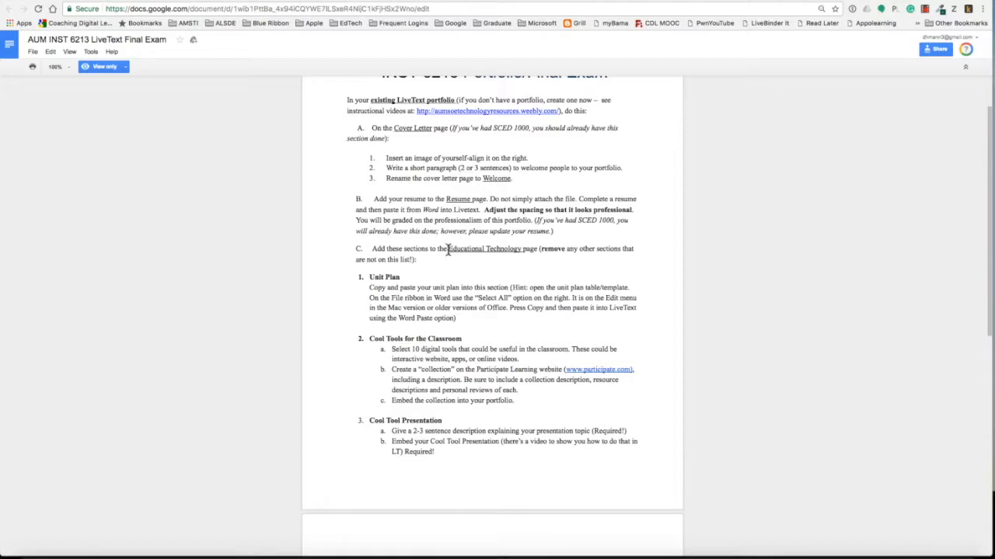
scroll(459, 251, down, 2)
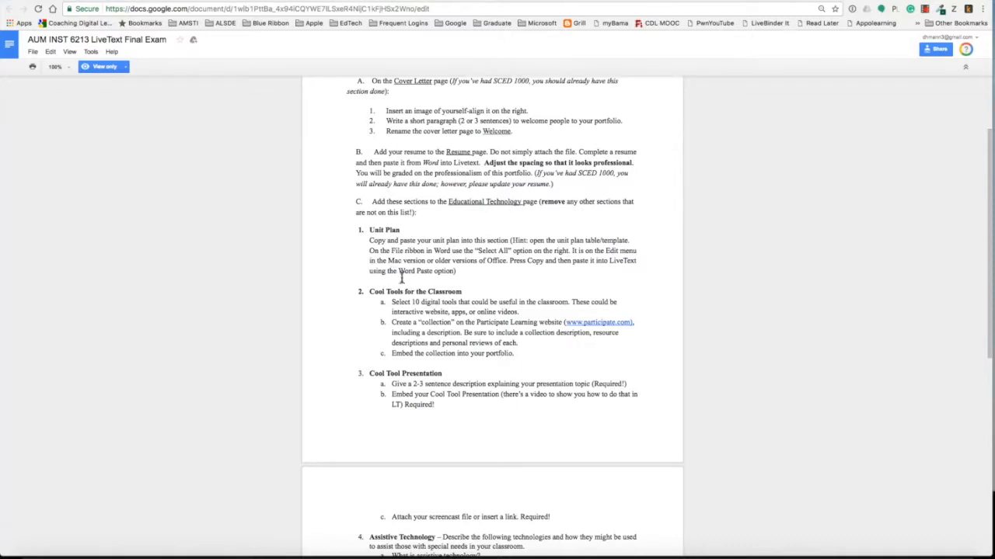
scroll(393, 273, down, 3)
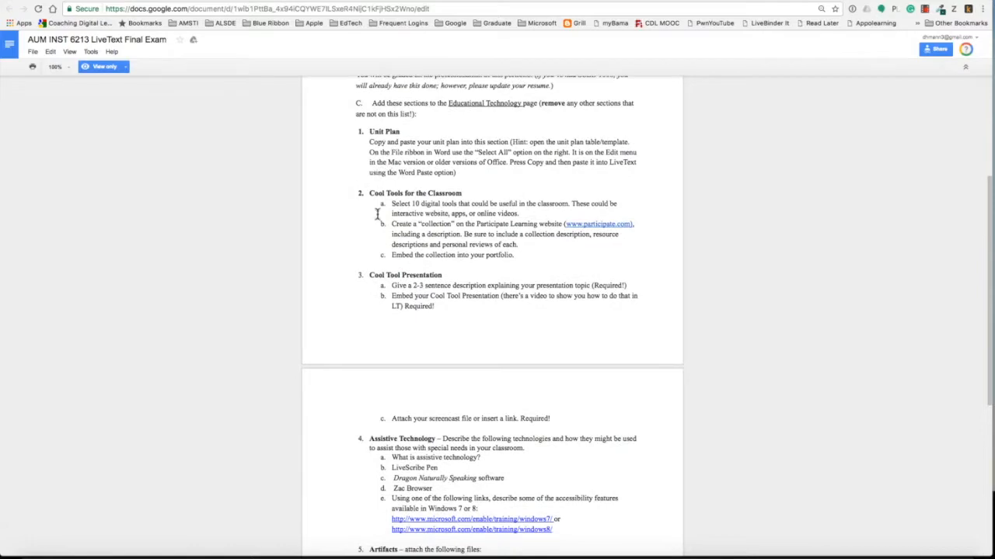
scroll(383, 375, down, 3)
scroll(383, 374, up, 5)
scroll(385, 366, up, 1)
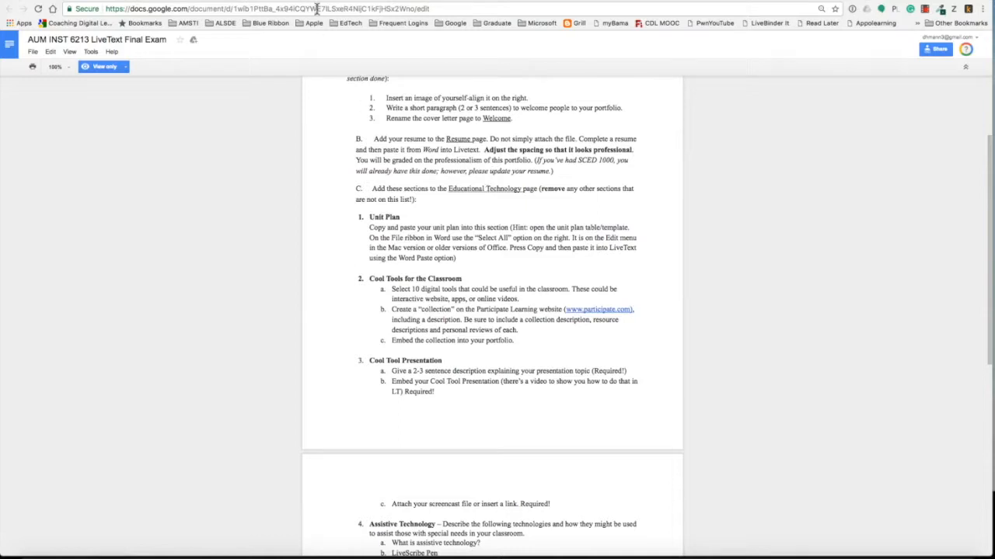
- Return to the LiveText portfolio and examine the Educational Technology page from the Unit Plan template through the Artifacts section
key(ctrl+Tab)
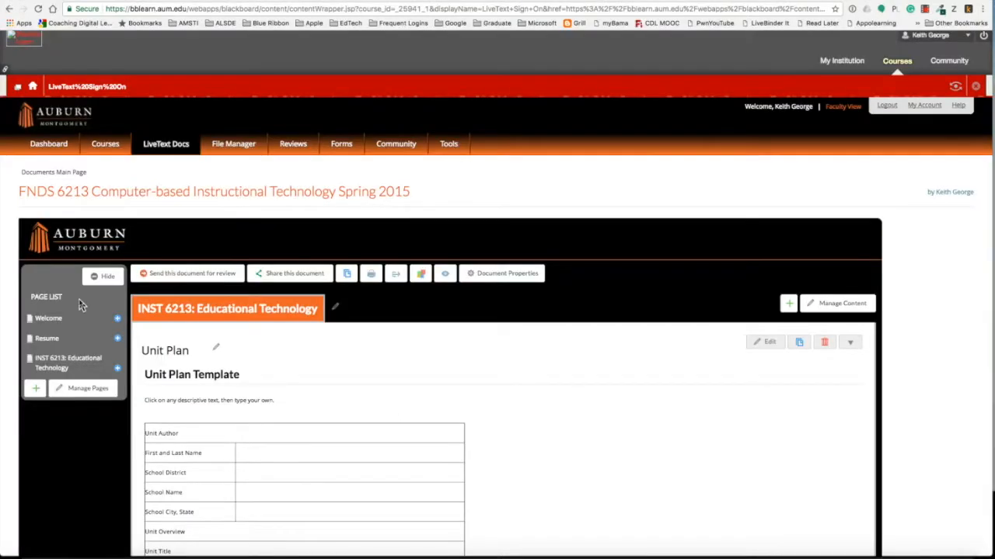
scroll(78, 328, down, 2)
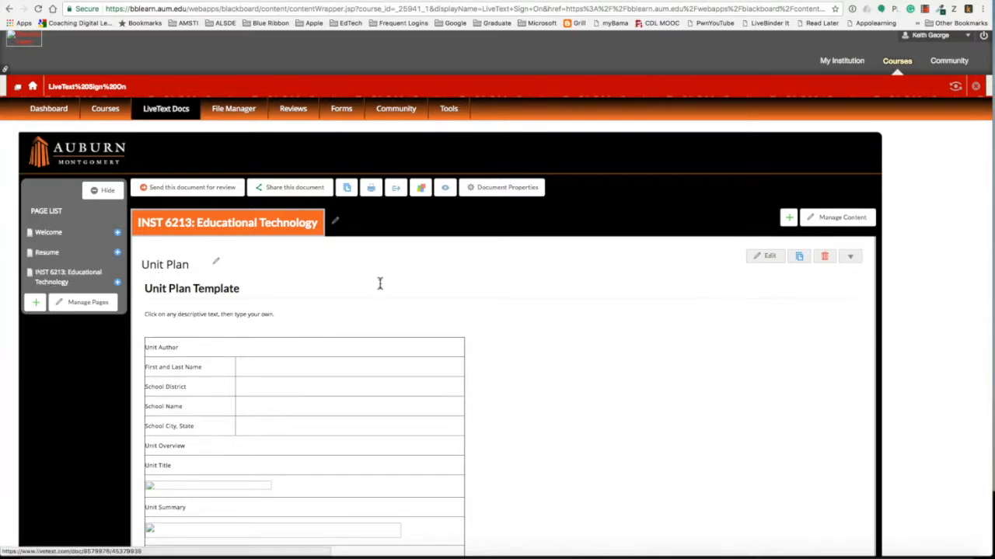
scroll(380, 282, down, 2)
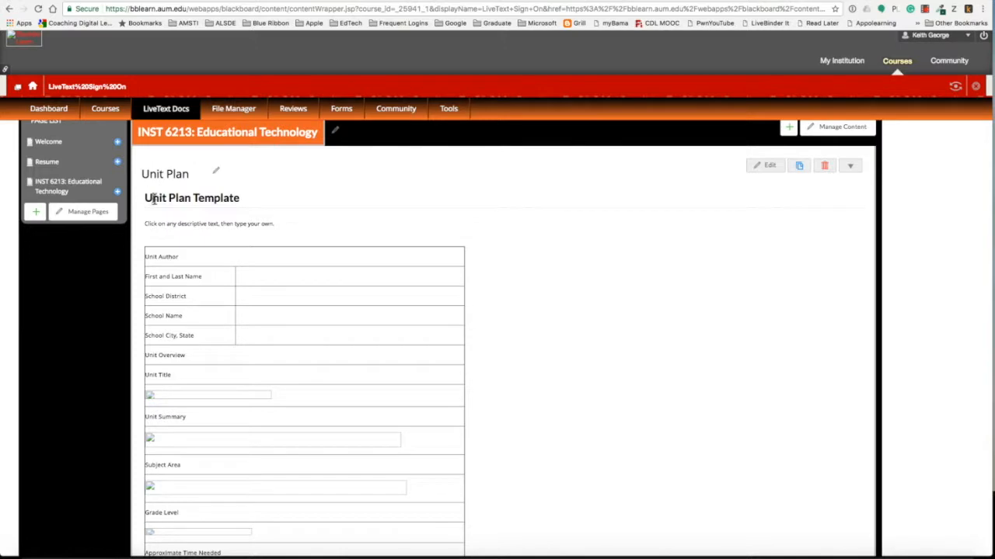
scroll(257, 199, down, 15)
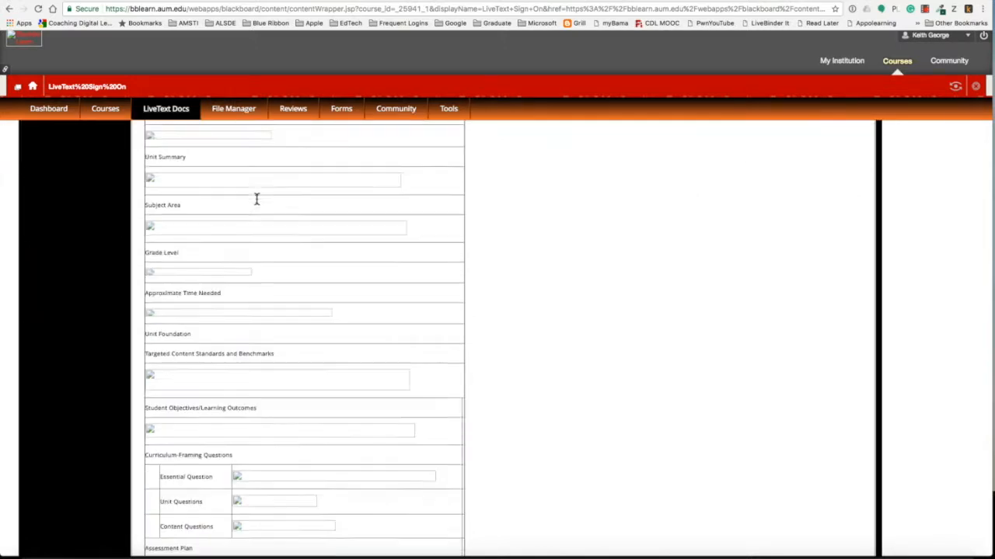
scroll(257, 199, down, 10)
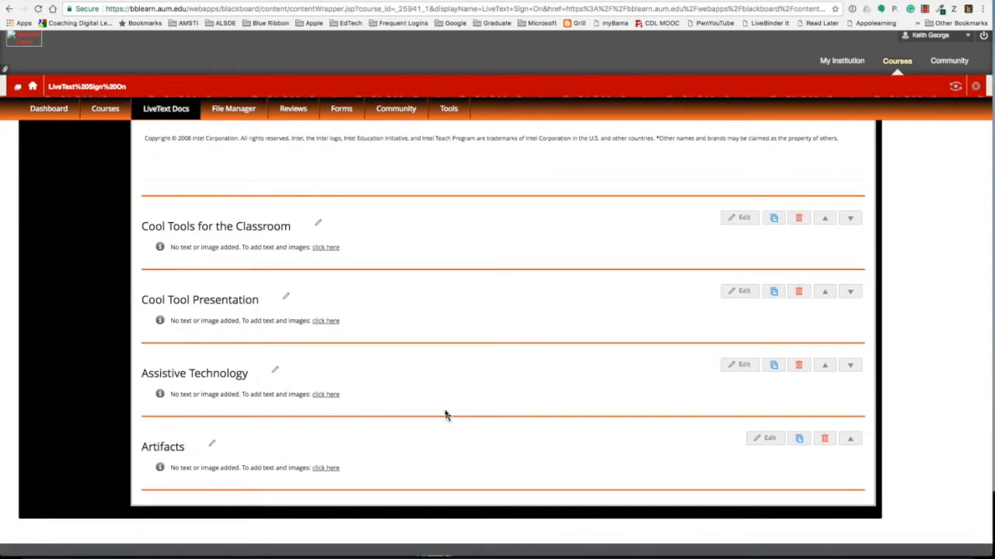
scroll(445, 415, up, 10)
scroll(446, 416, up, 15)
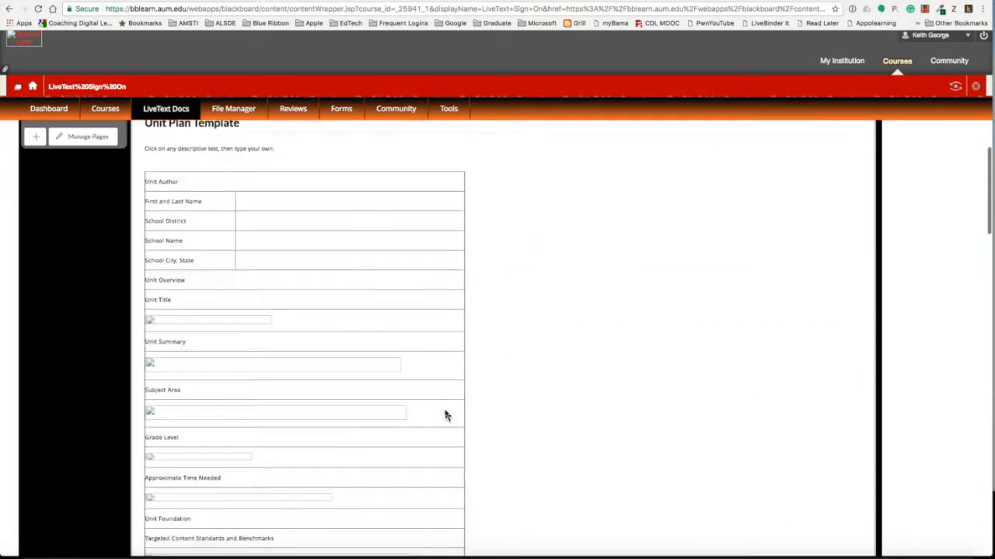
scroll(445, 416, up, 5)
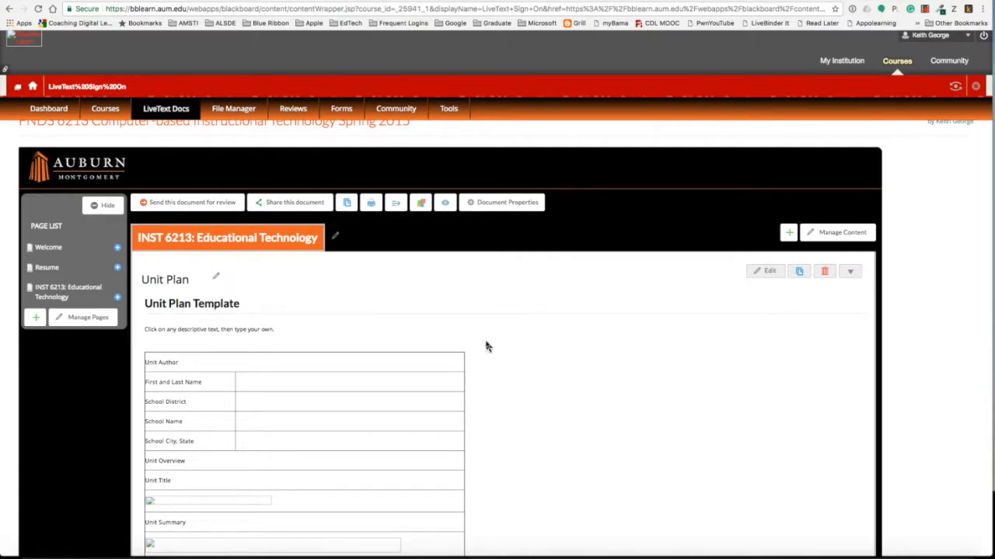
scroll(486, 347, down, 15)
scroll(486, 347, down, 10)
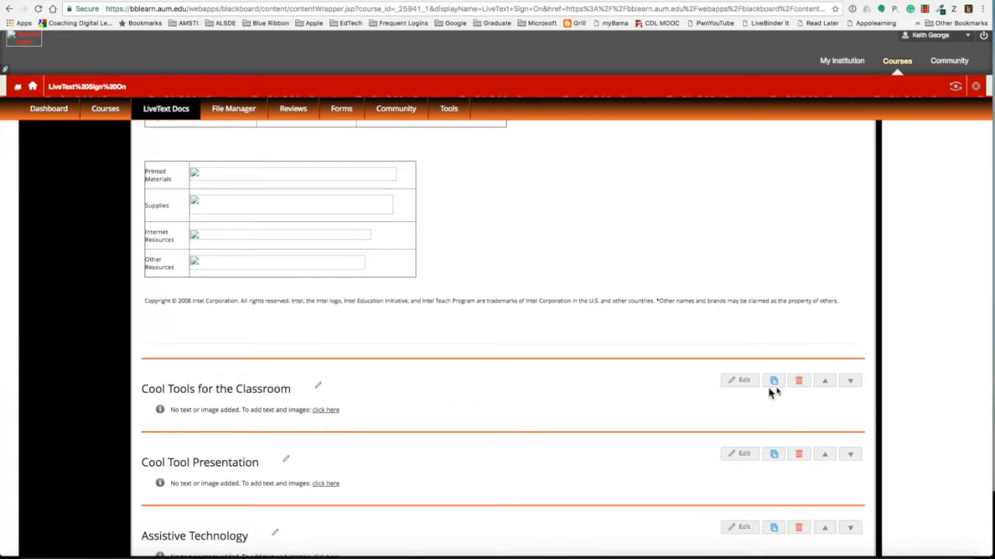
scroll(614, 412, up, 1)
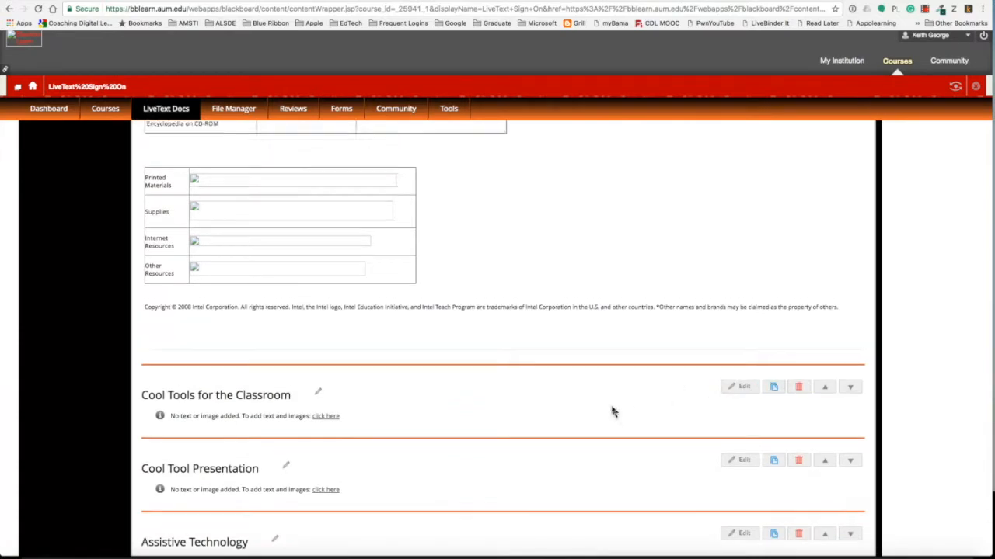
- Delete the Unit Plan section from the INST 6213: Educational Technology page
scroll(614, 412, up, 20)
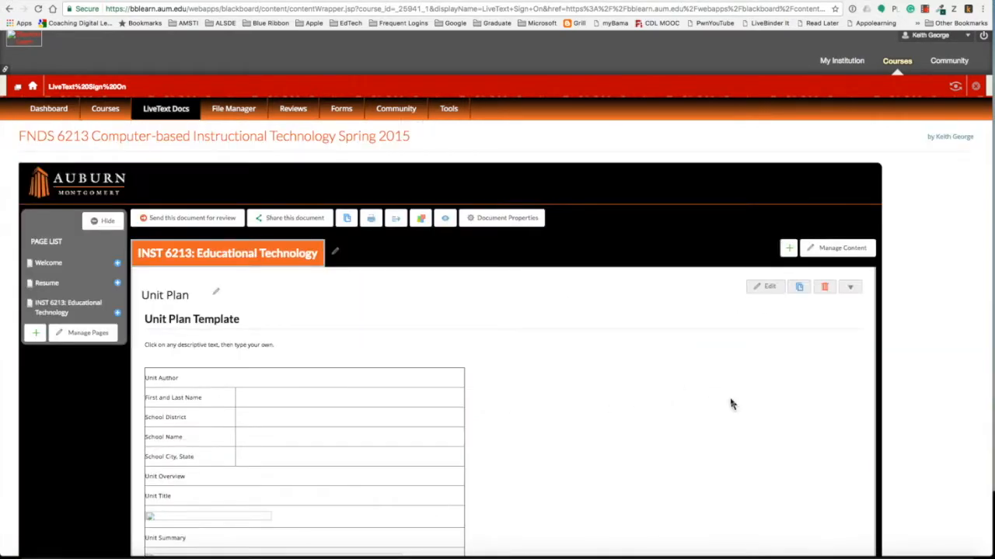
click(826, 289)
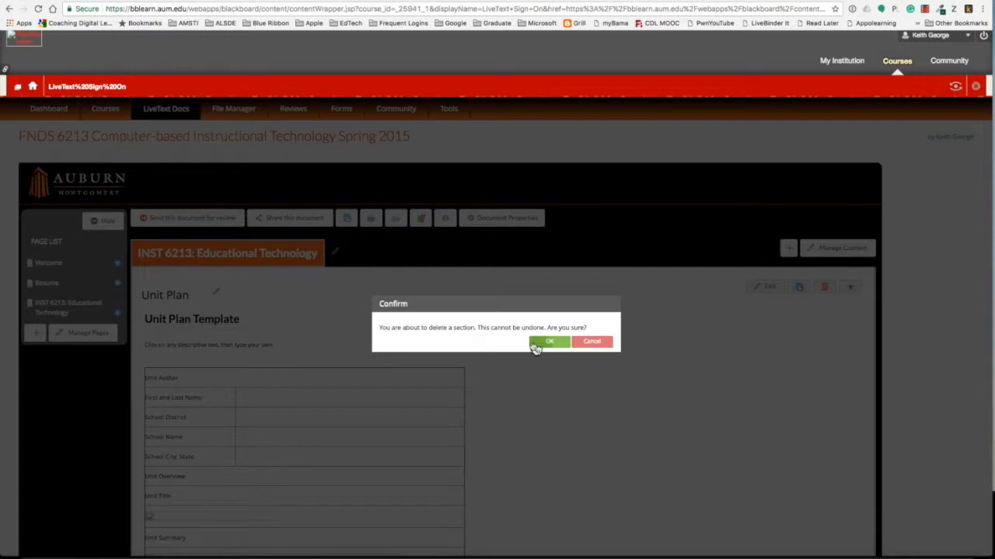
click(549, 343)
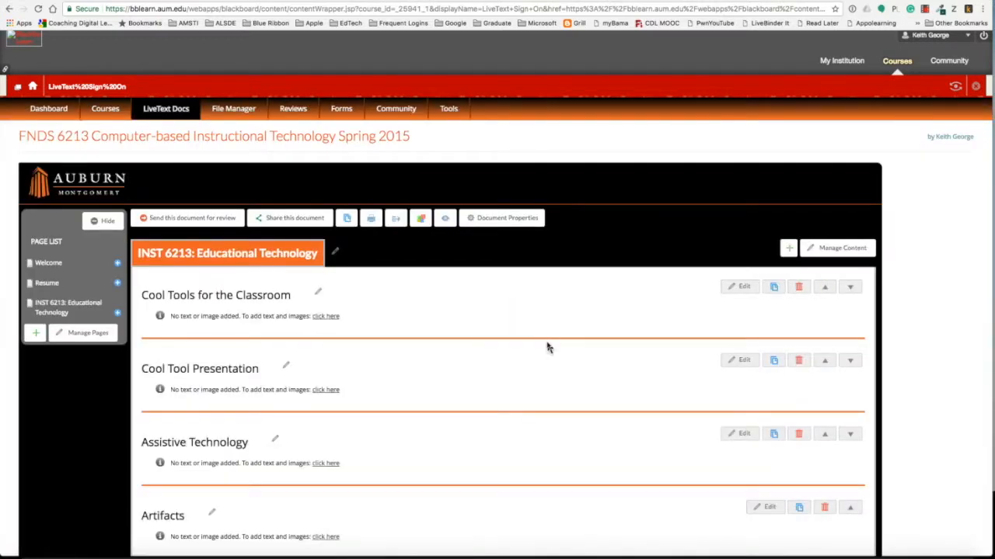
- Add a Text and Image section titled "Unit Plan" to the INST 6213: Educational Technology page
scroll(455, 378, down, 2)
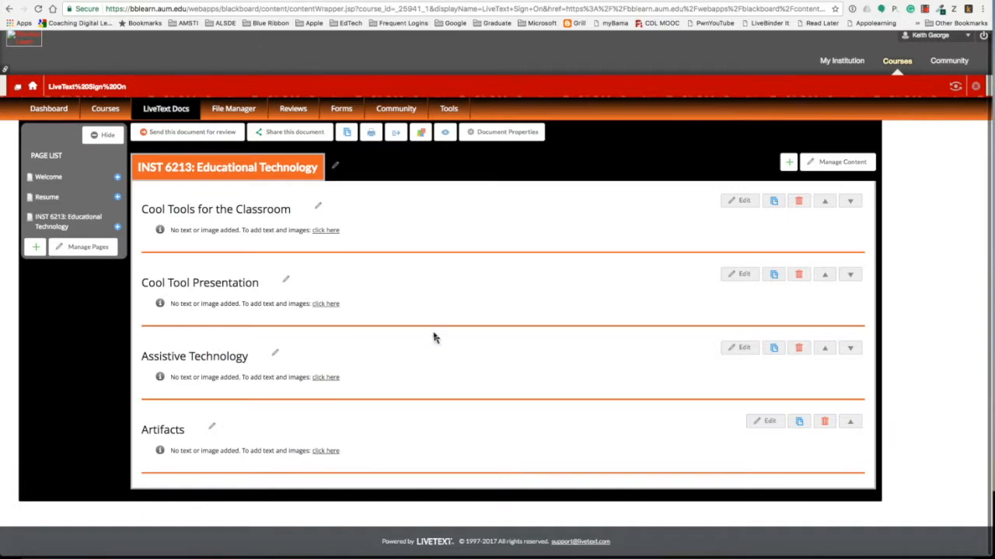
scroll(433, 337, up, 3)
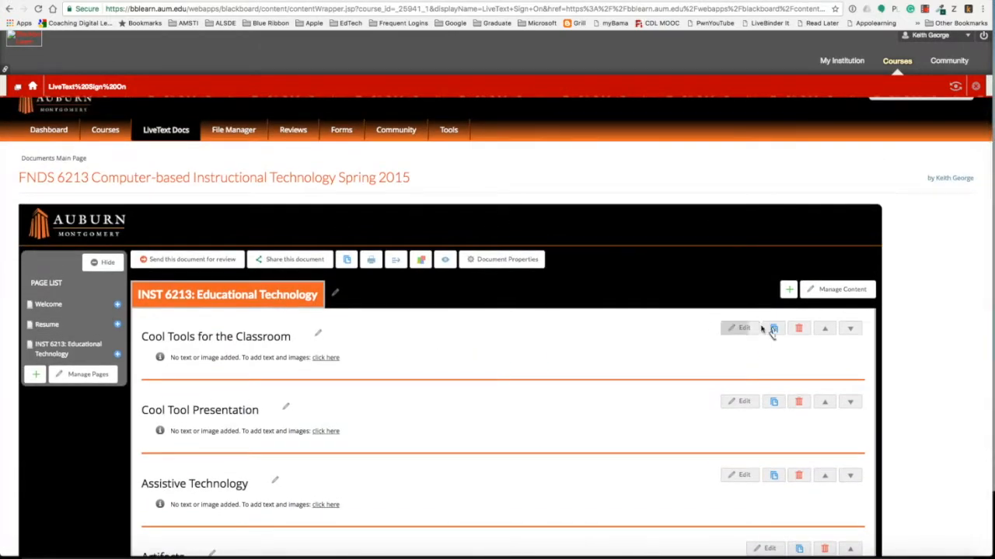
click(788, 290)
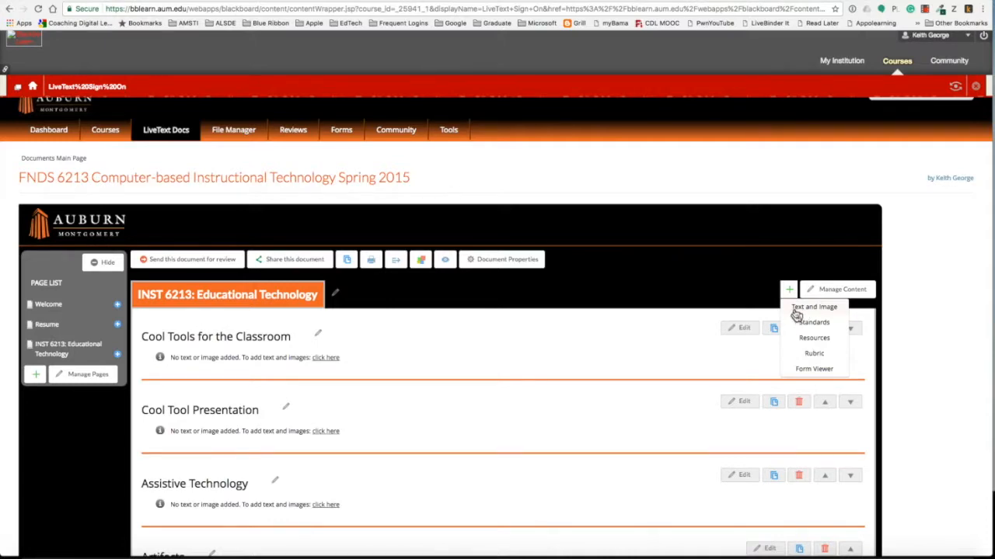
click(799, 311)
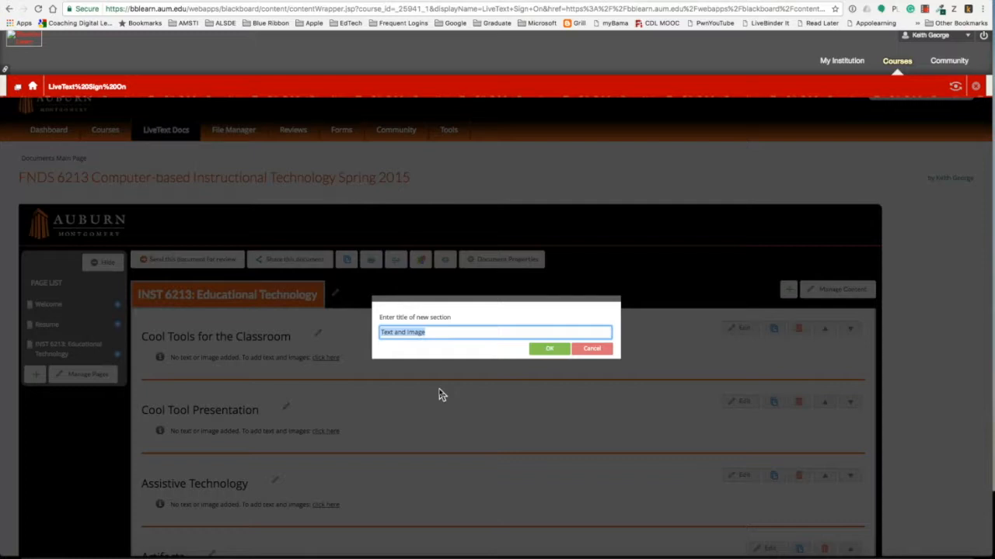
text(Unit Plan)
click(548, 348)
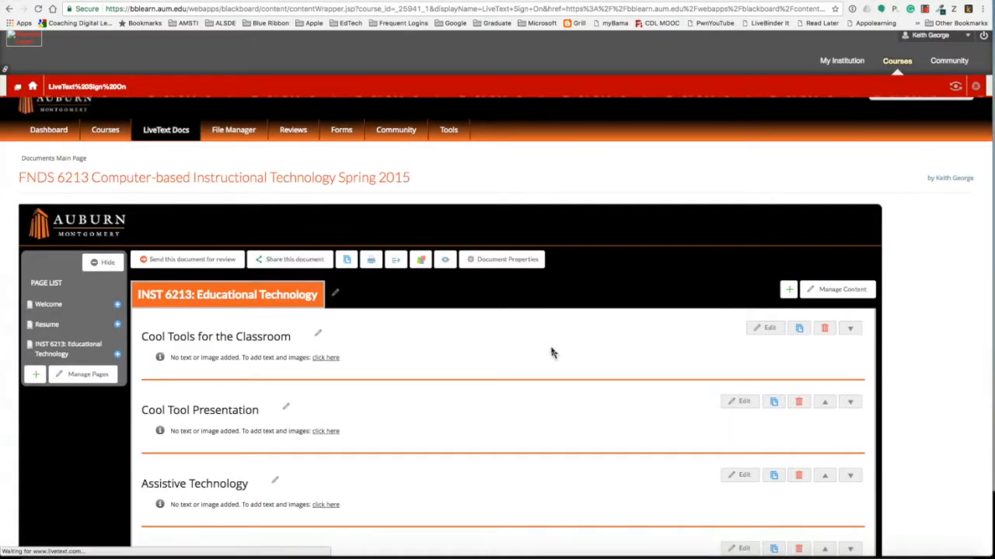
- Move the Unit Plan section up to the start of the page, above Cool Tools for the Classroom
scroll(457, 394, down, 5)
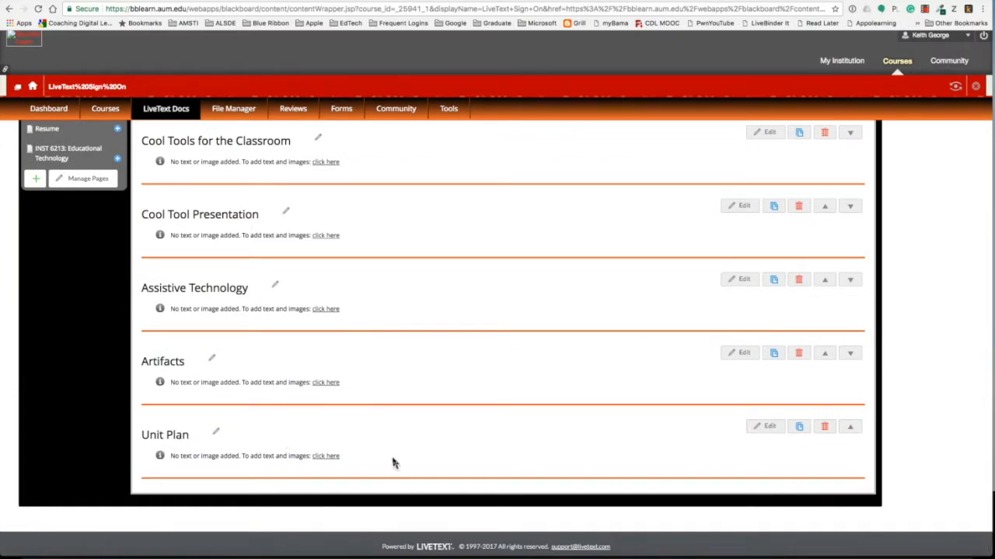
click(852, 432)
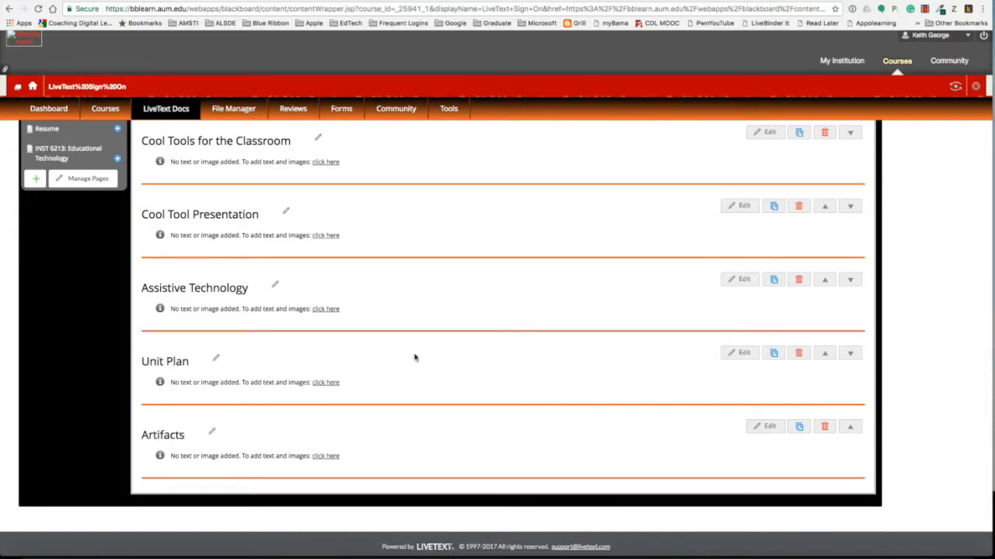
click(824, 356)
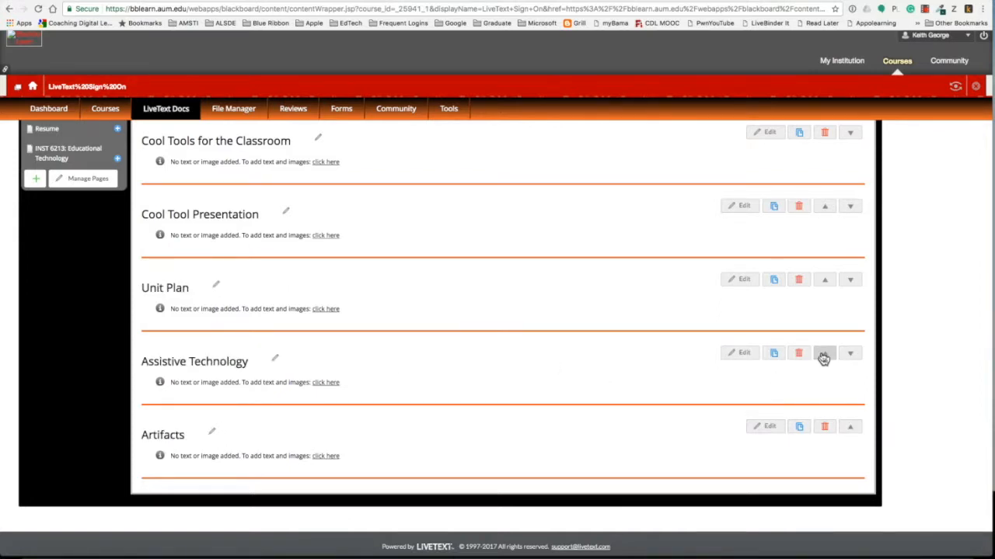
click(825, 280)
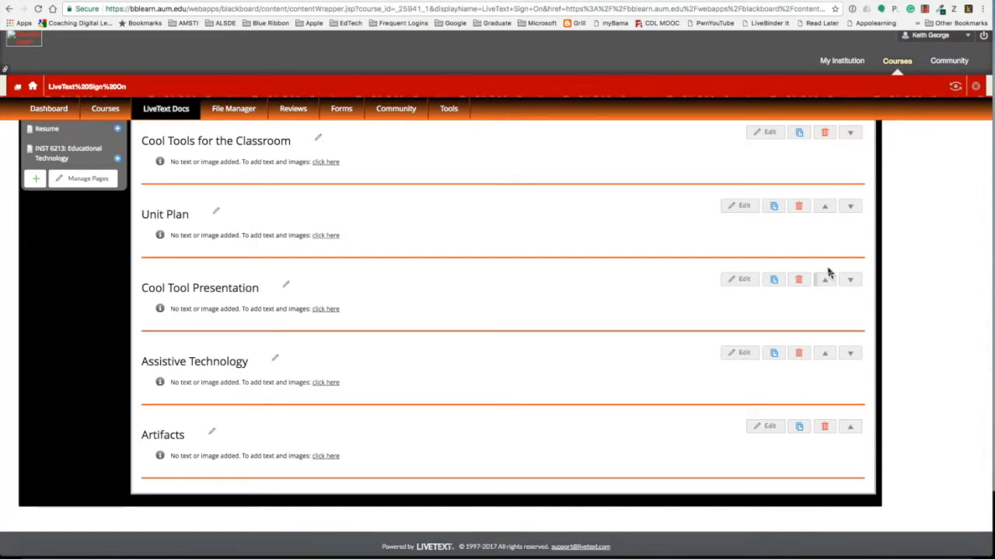
click(824, 206)
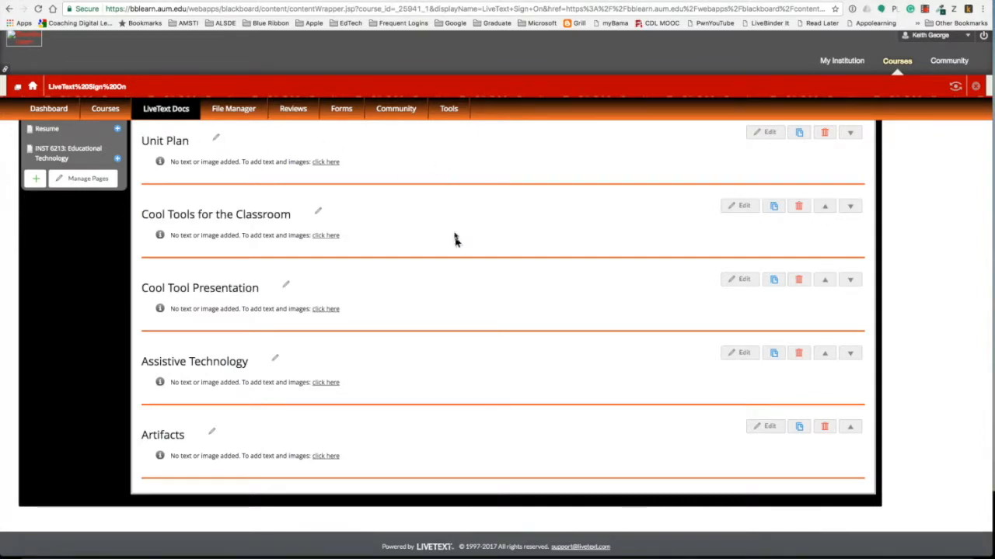
- Open the first section's title for renaming and confirm it as "Unit Plan"
scroll(455, 241, up, 3)
scroll(456, 257, down, 3)
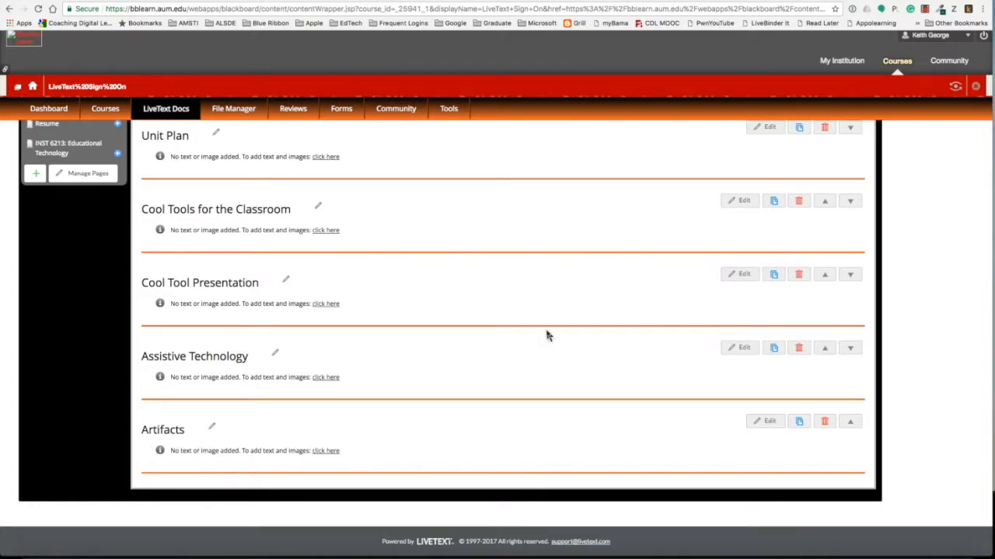
scroll(546, 335, up, 2)
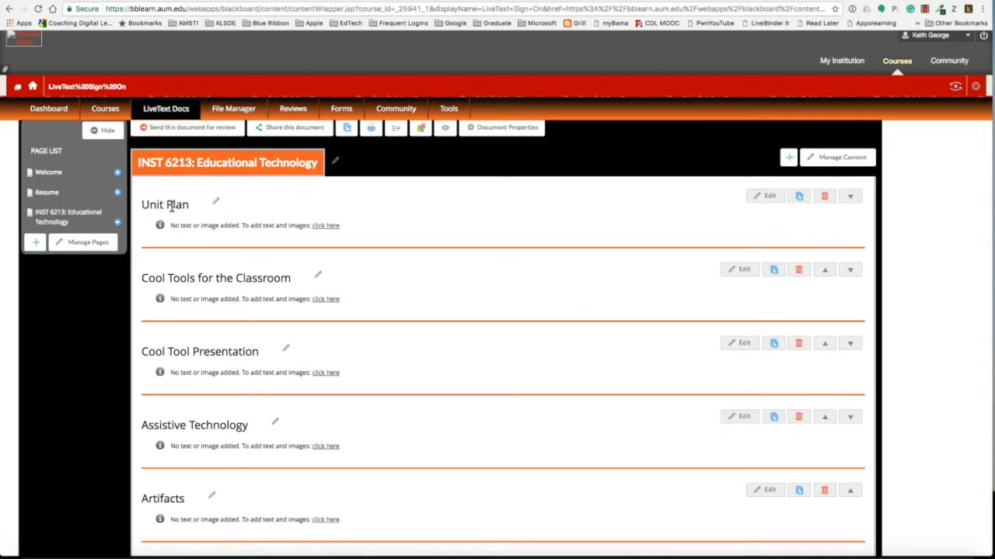
click(216, 202)
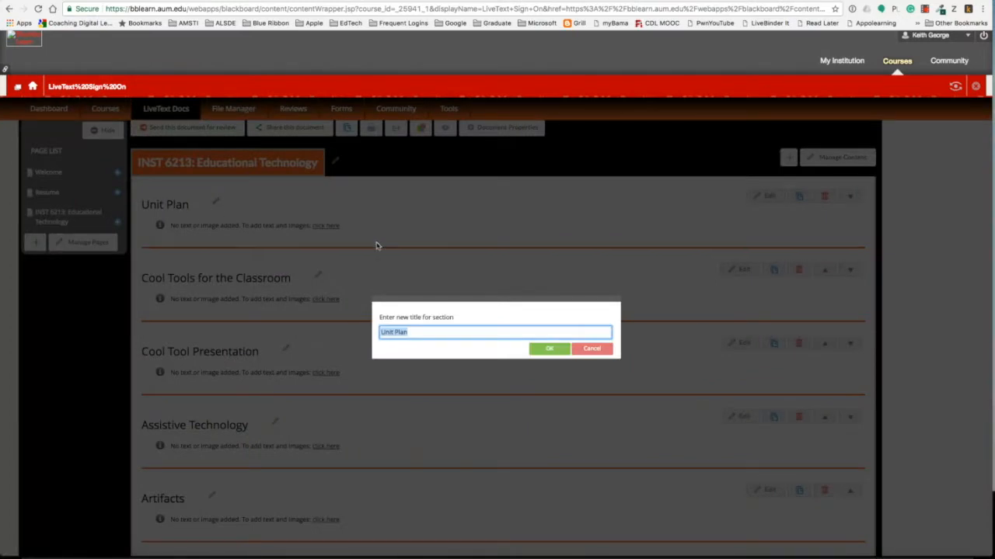
click(556, 352)
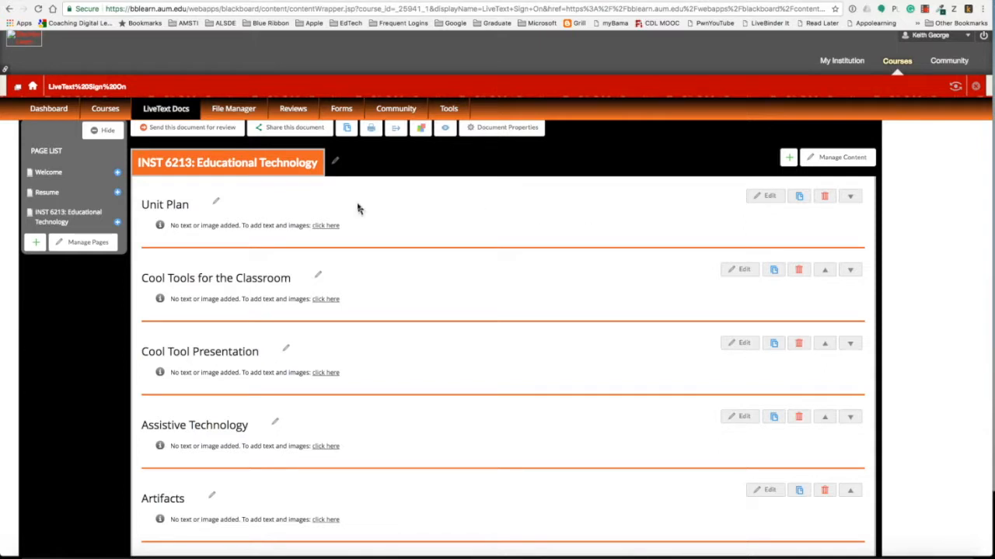
- Open the Unit Plan section for editing and enter "I can type in the box." as its text
click(768, 197)
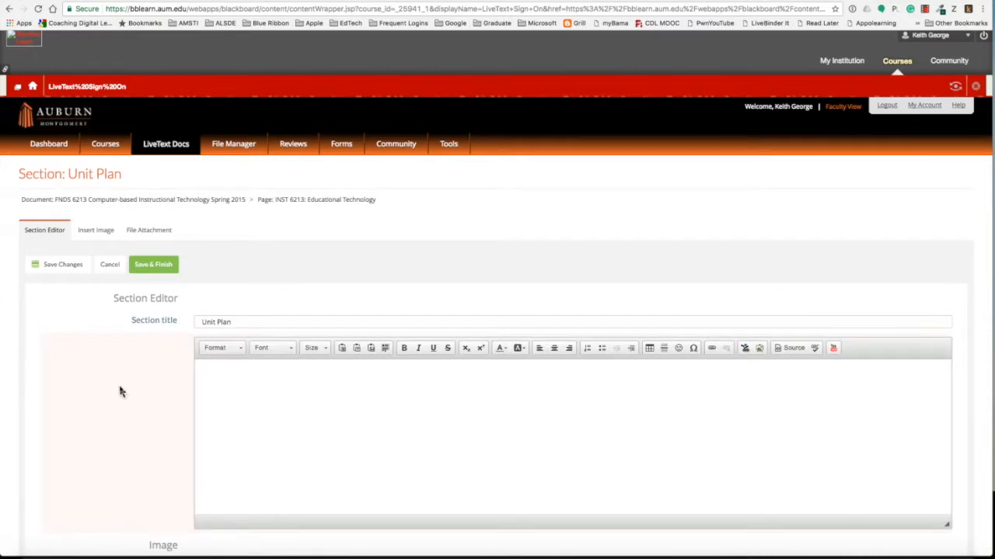
scroll(120, 392, down, 4)
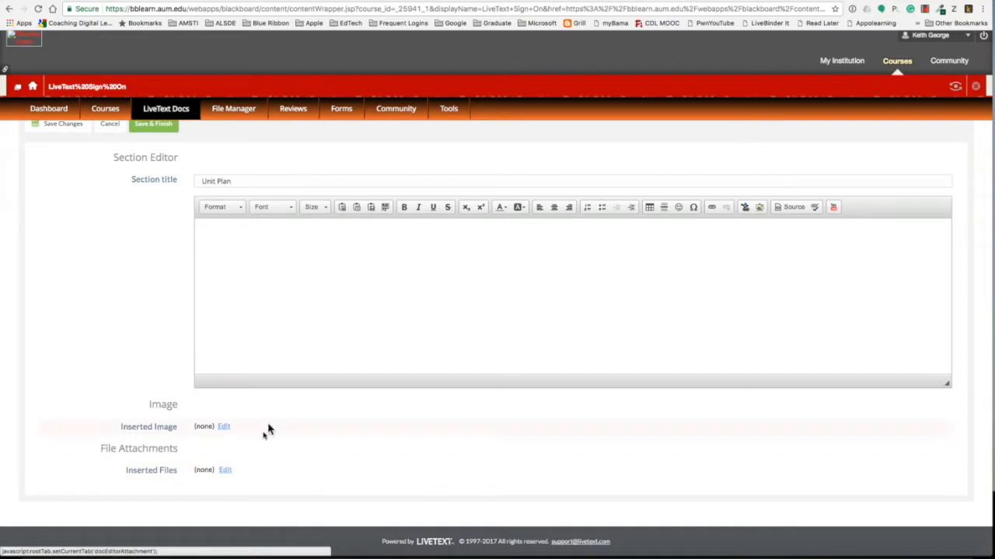
click(283, 282)
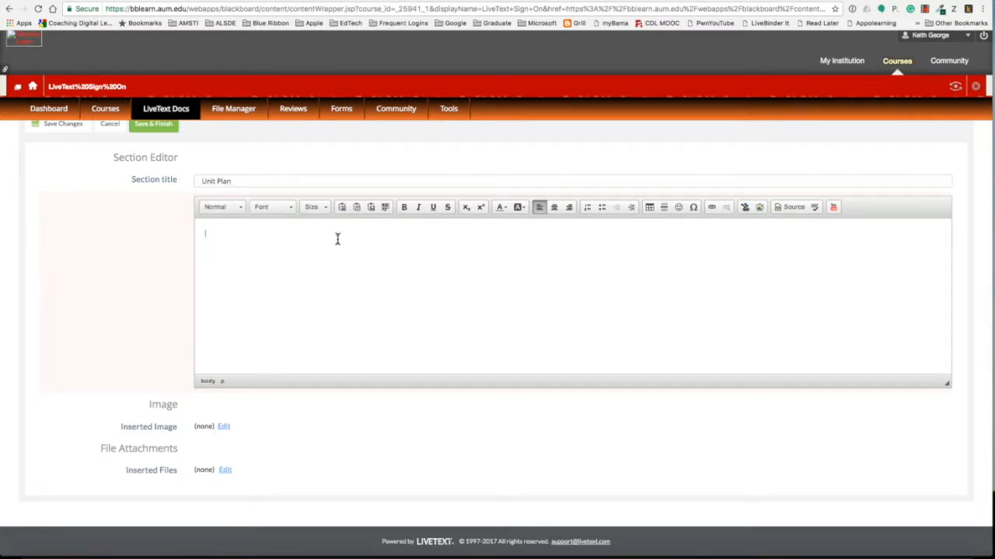
text(I can type in the box.)
- Set the font of the sentence in the Unit Plan section to Arial and its size to 12
drag(203, 234, 269, 235)
click(281, 207)
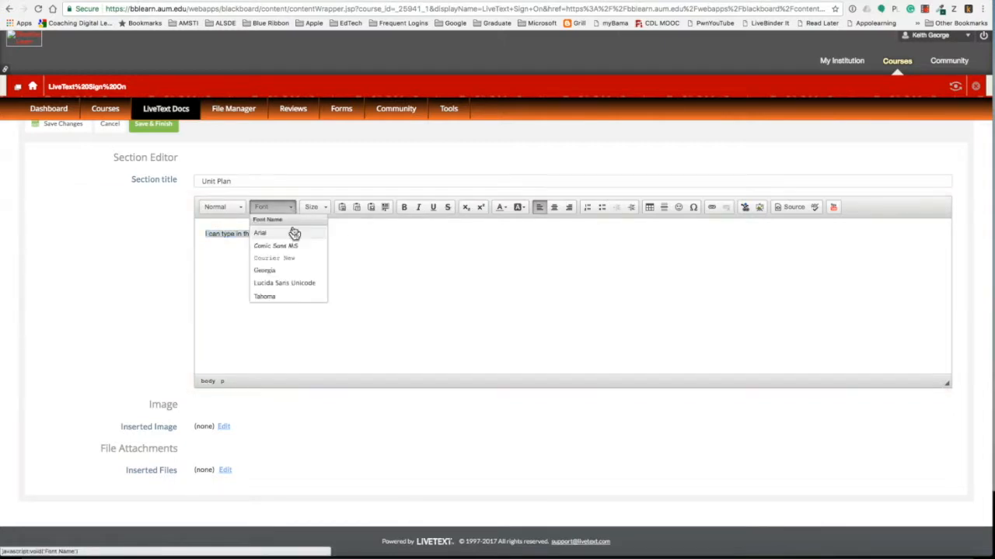
click(260, 233)
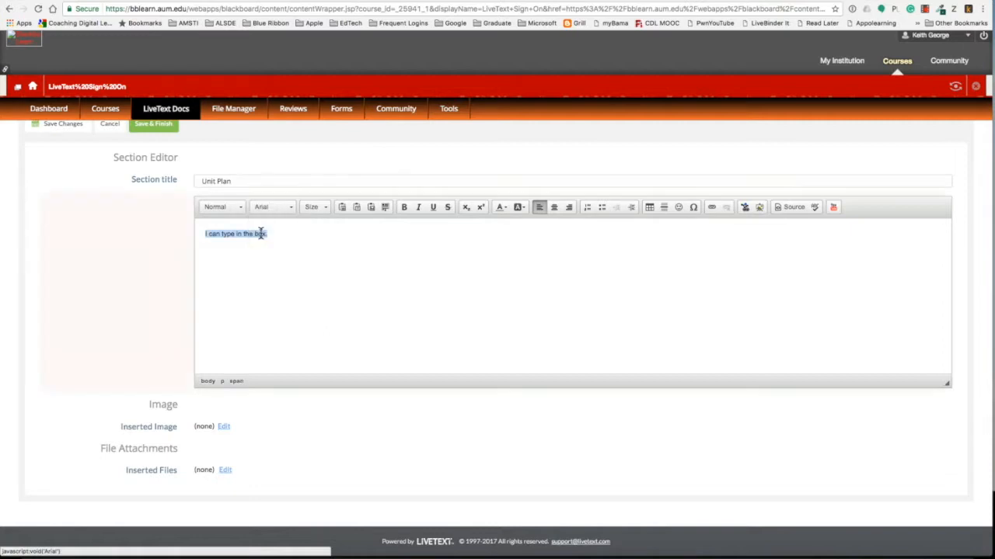
click(325, 208)
click(317, 262)
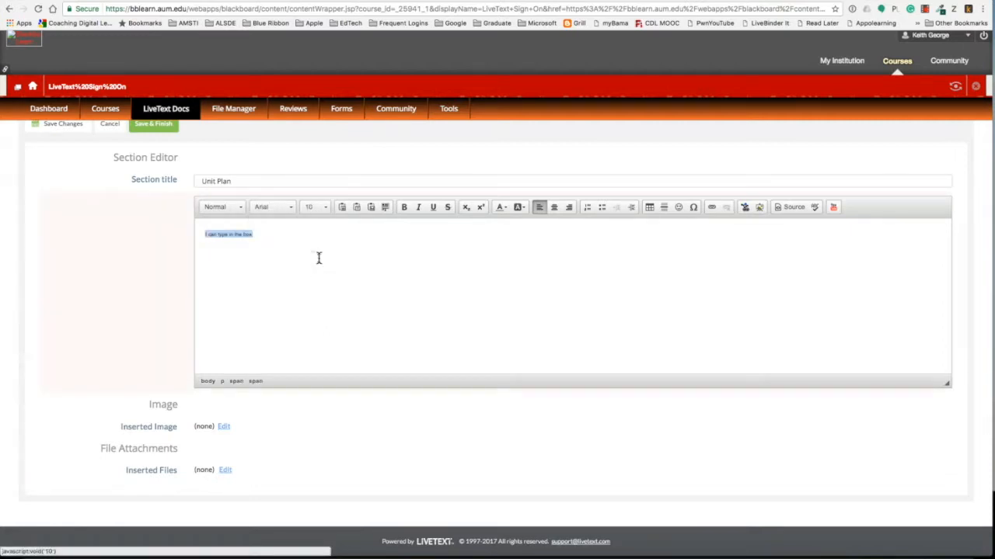
click(325, 208)
click(317, 277)
- Try bold, italic and underline on the Unit Plan sentence, and remove all three styles again
click(404, 208)
click(418, 209)
click(433, 209)
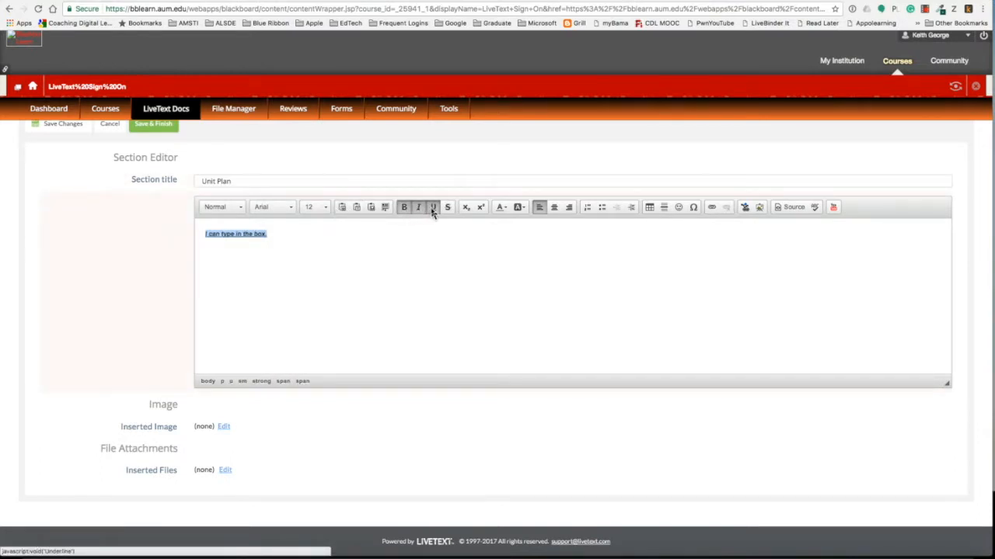
click(433, 208)
click(418, 208)
click(404, 208)
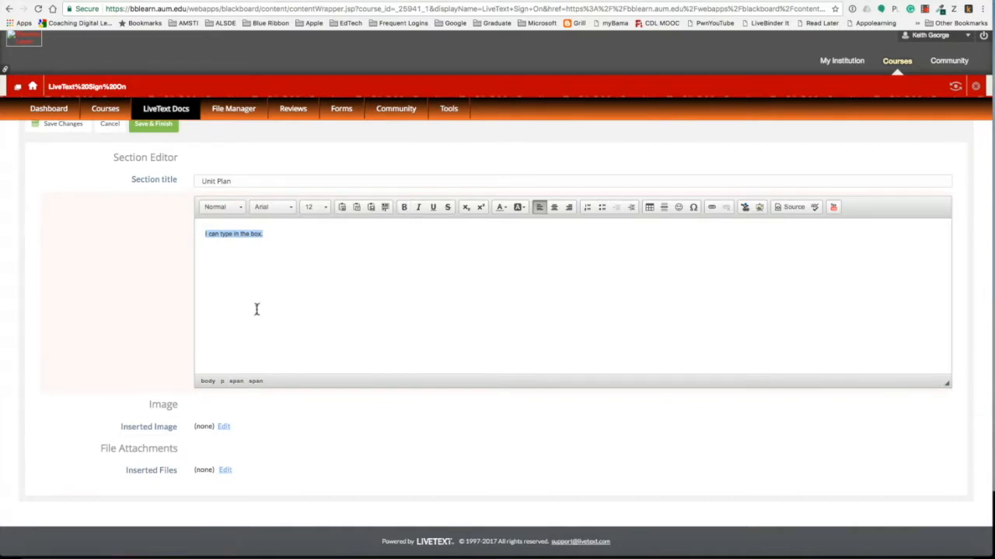
click(271, 234)
click(833, 208)
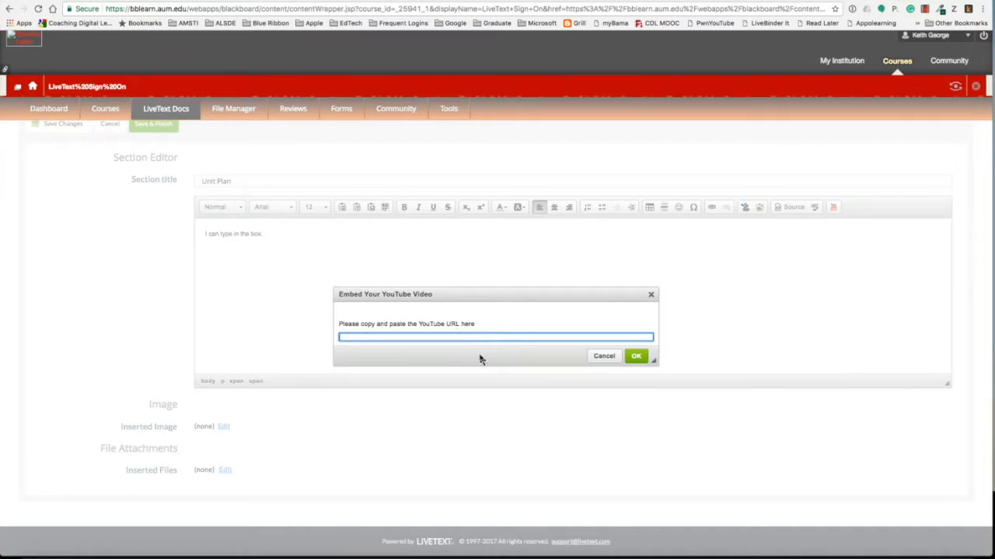
click(600, 357)
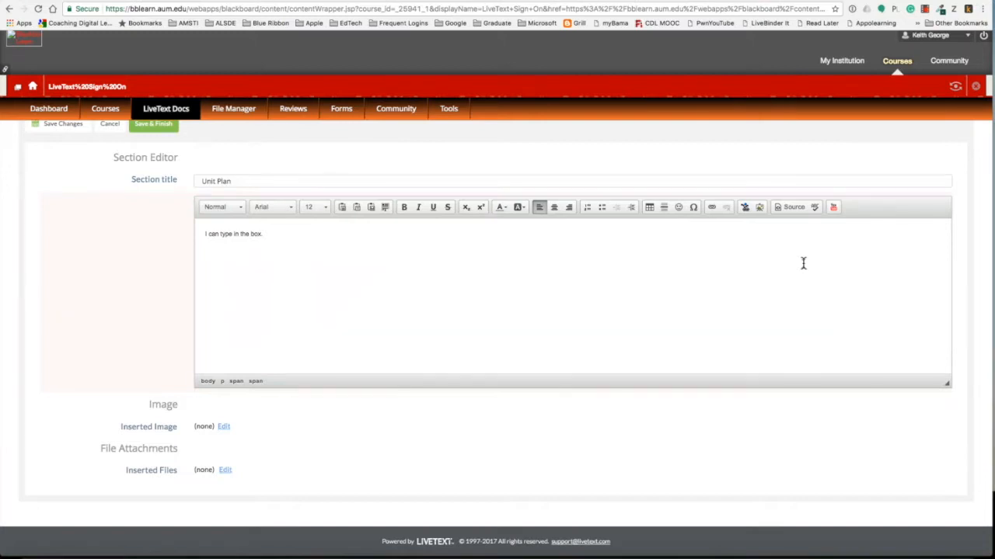
- View the HTML source of the Unit Plan text, select the empty paragraph's code, and return to the formatted view
click(256, 248)
click(790, 209)
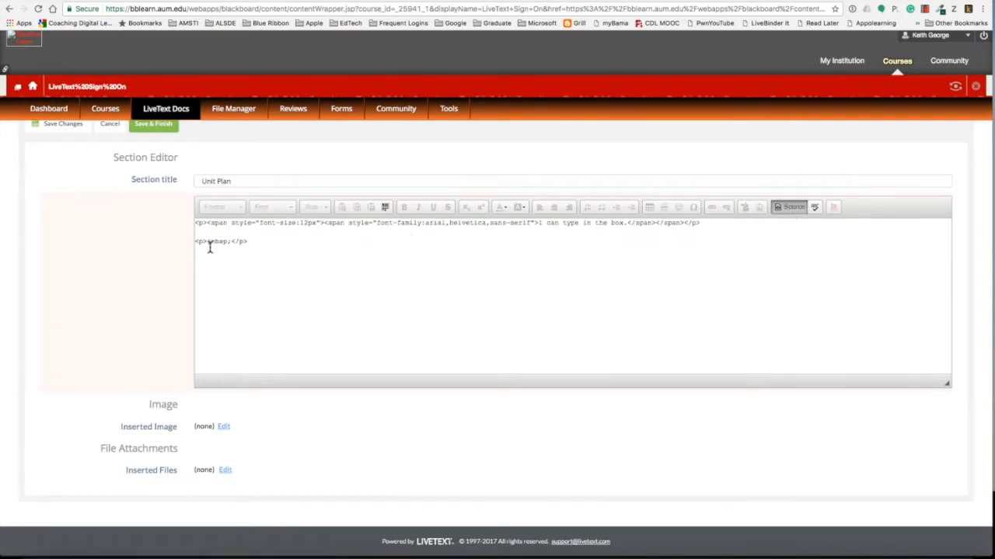
drag(194, 241, 252, 239)
click(789, 207)
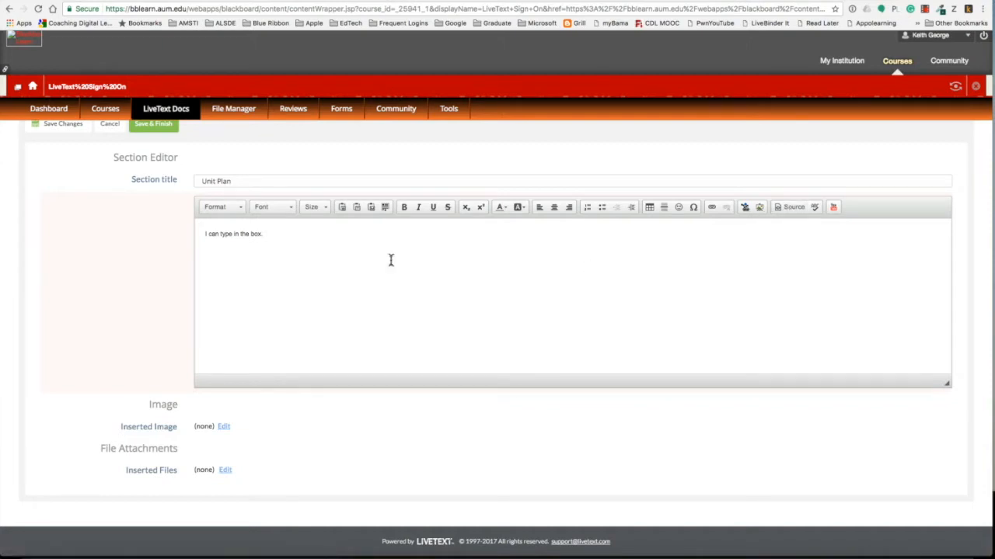
- Save and finish the Unit Plan section, and look over the sections on the Educational Technology page
scroll(391, 261, up, 3)
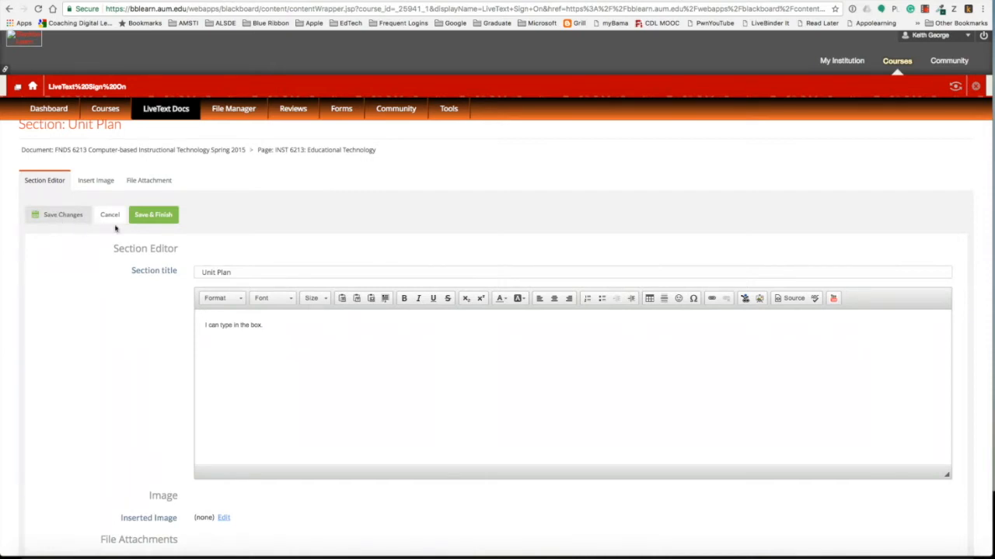
click(156, 218)
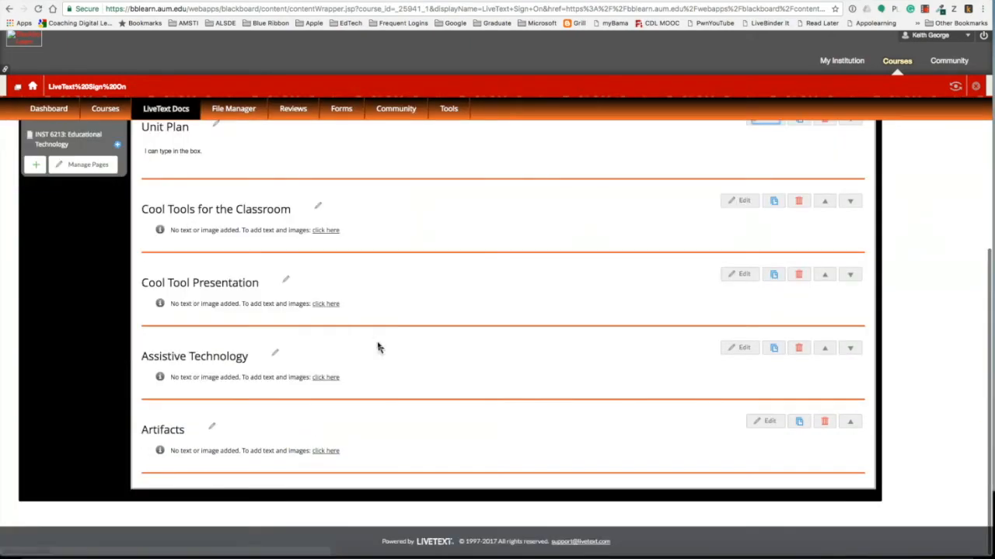
scroll(402, 275, up, 1)
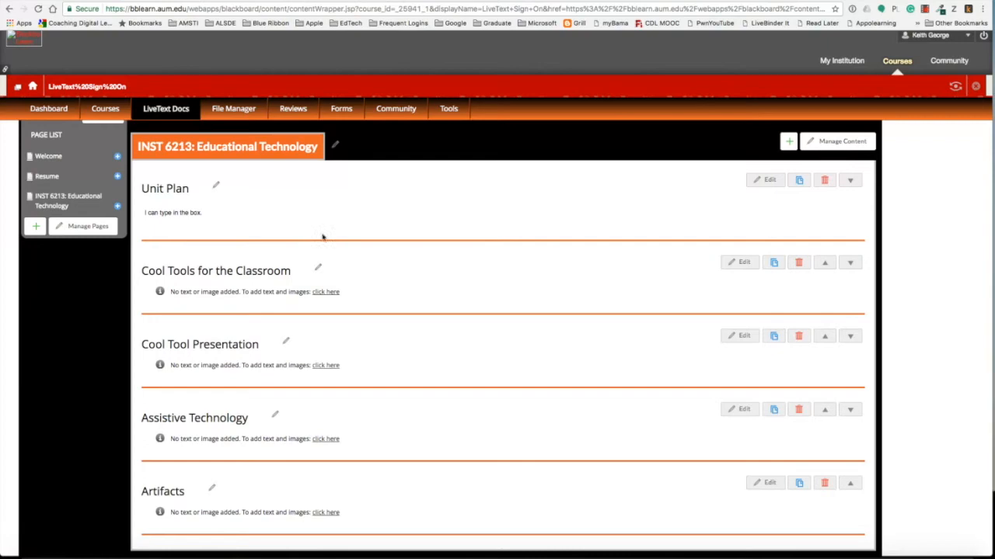
scroll(437, 359, down, 1)
scroll(437, 358, up, 2)
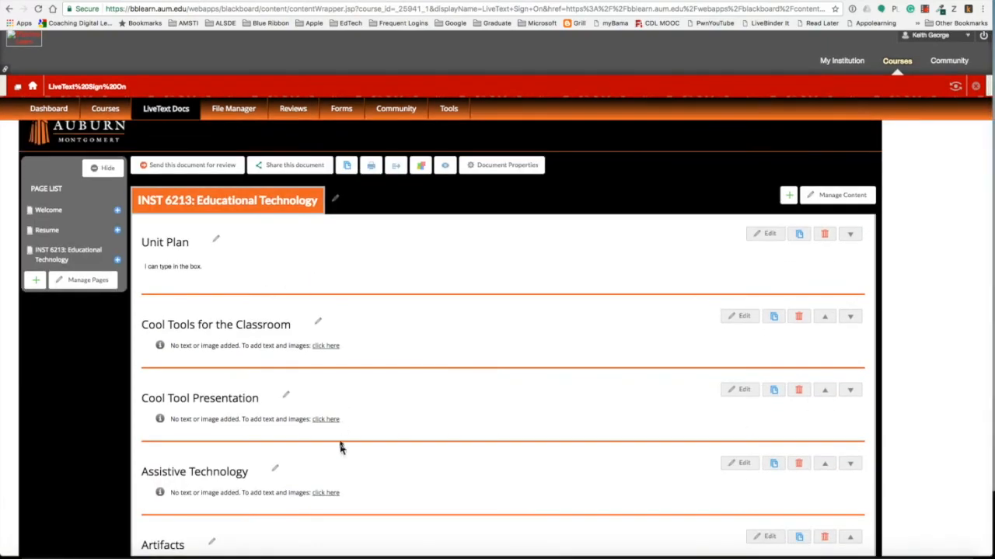
- Switch to the AUM INST 6213 LiveText Final Exam document in Google Docs and review the requirements from the Cover Letter through Artifacts
click(443, 1)
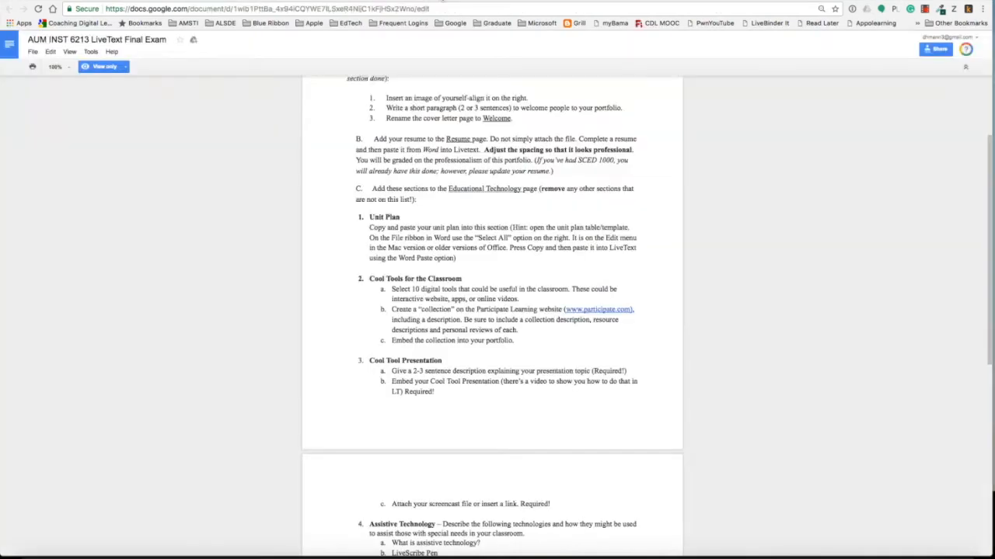
scroll(494, 283, up, 3)
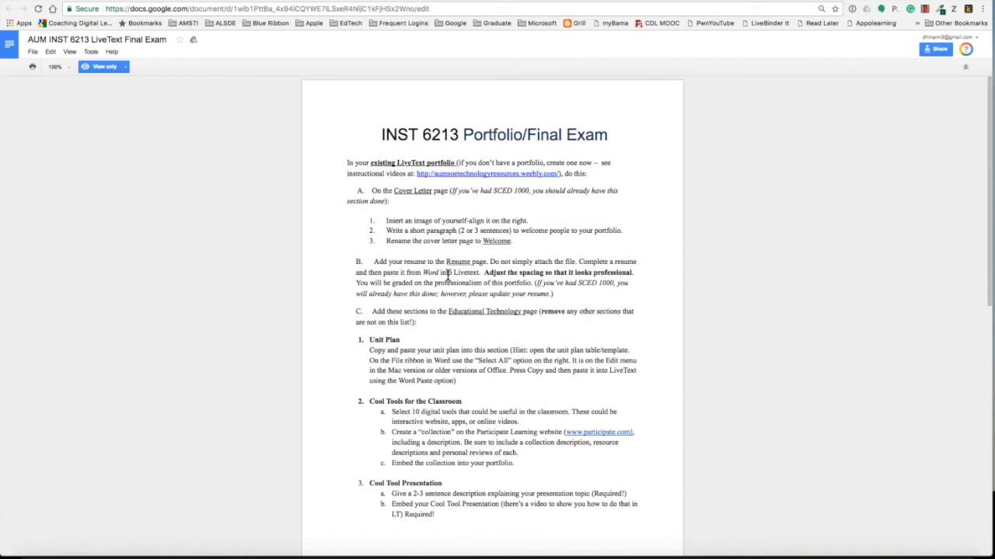
scroll(448, 274, down, 10)
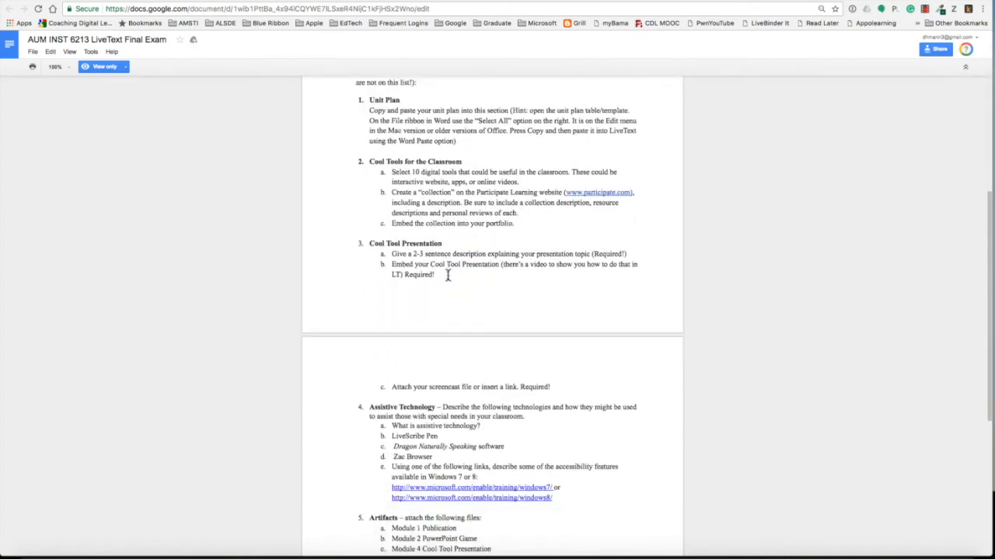
scroll(448, 273, up, 15)
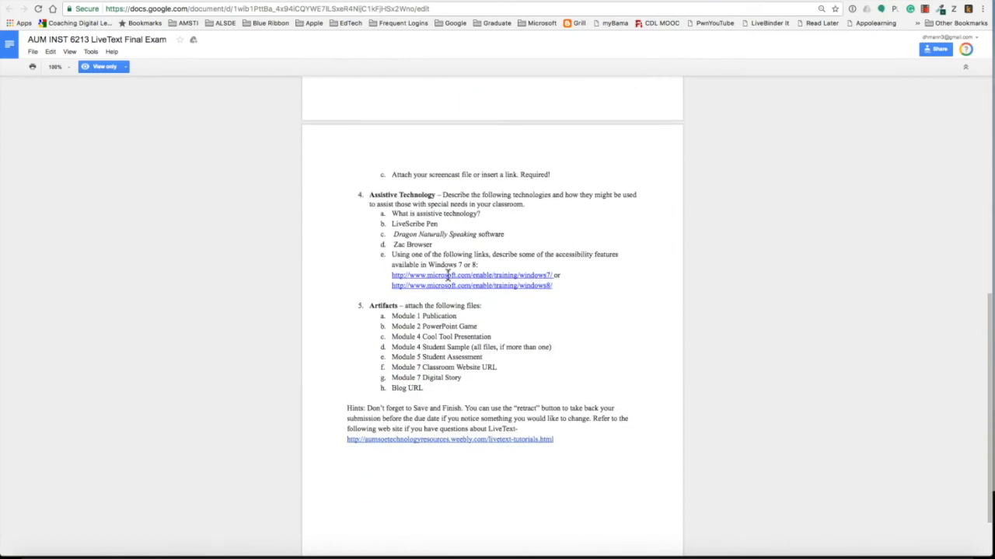